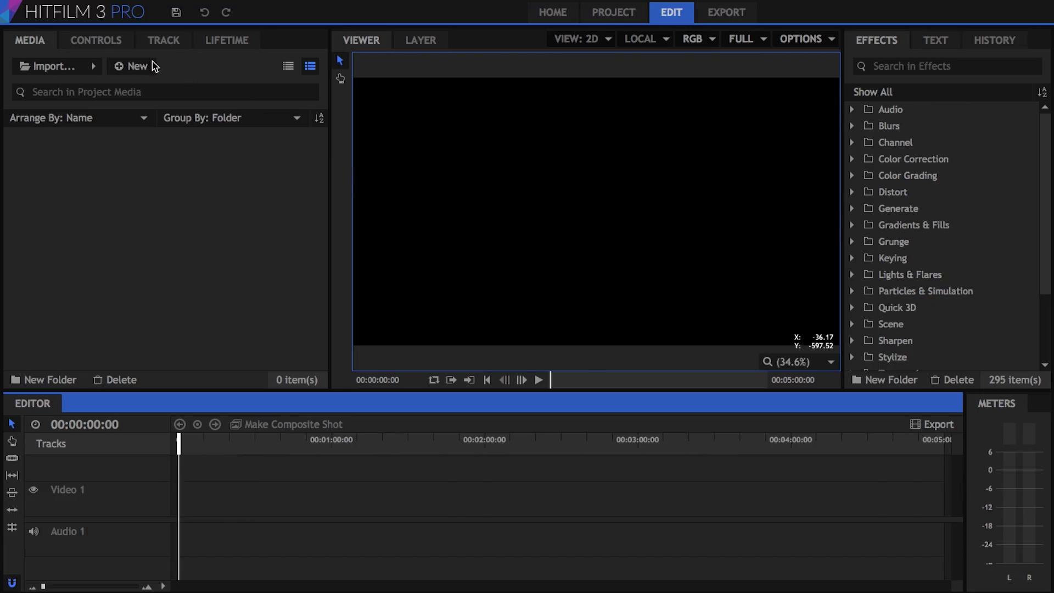
Step: Start a mocha HitFilm solve and create a new project from the clip Footage.mov, frames 0 to 80
click(155, 66)
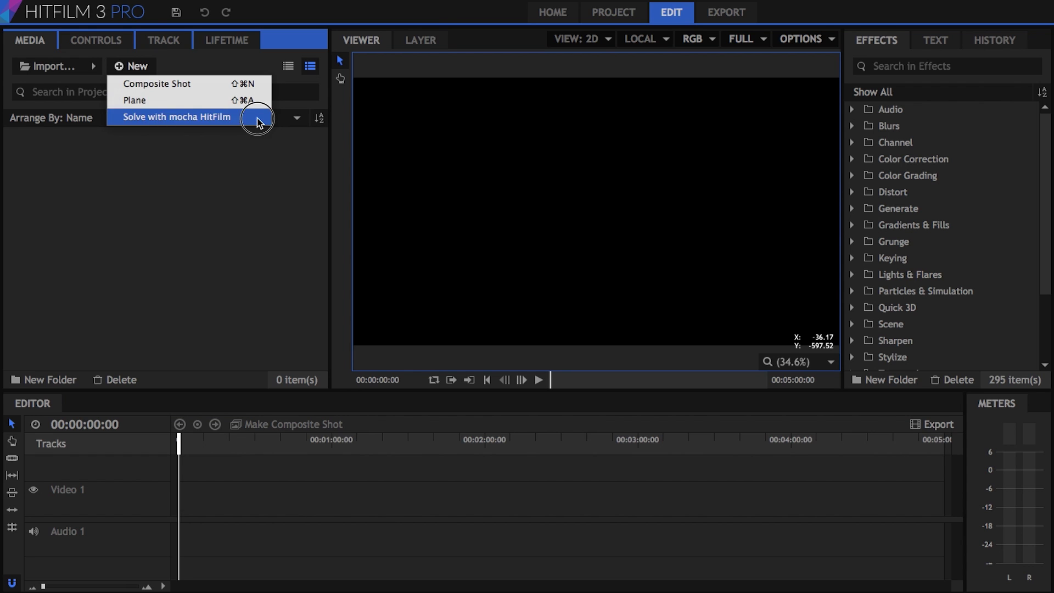
click(258, 122)
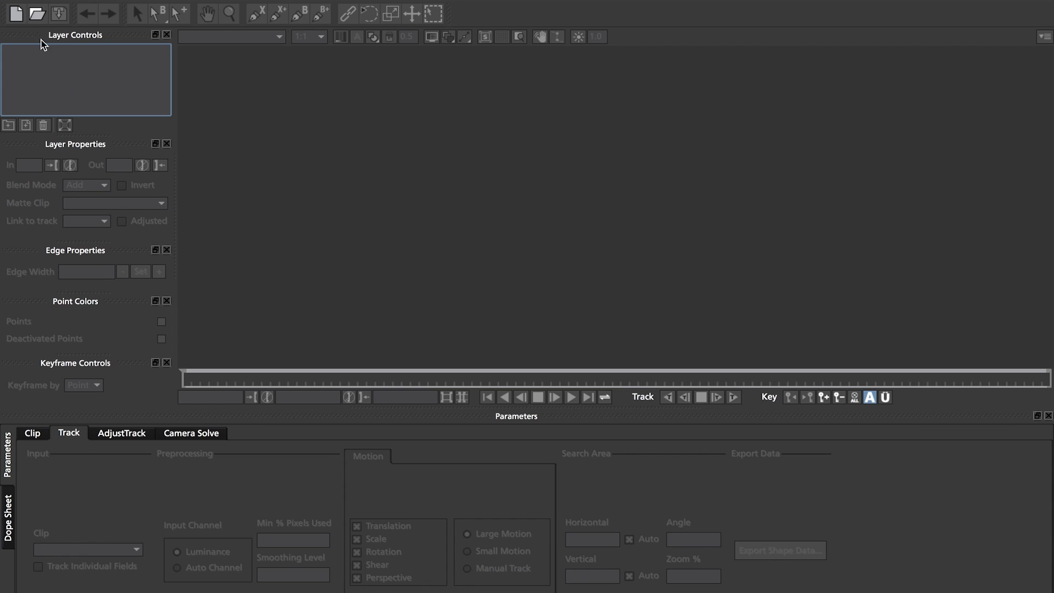
click(16, 14)
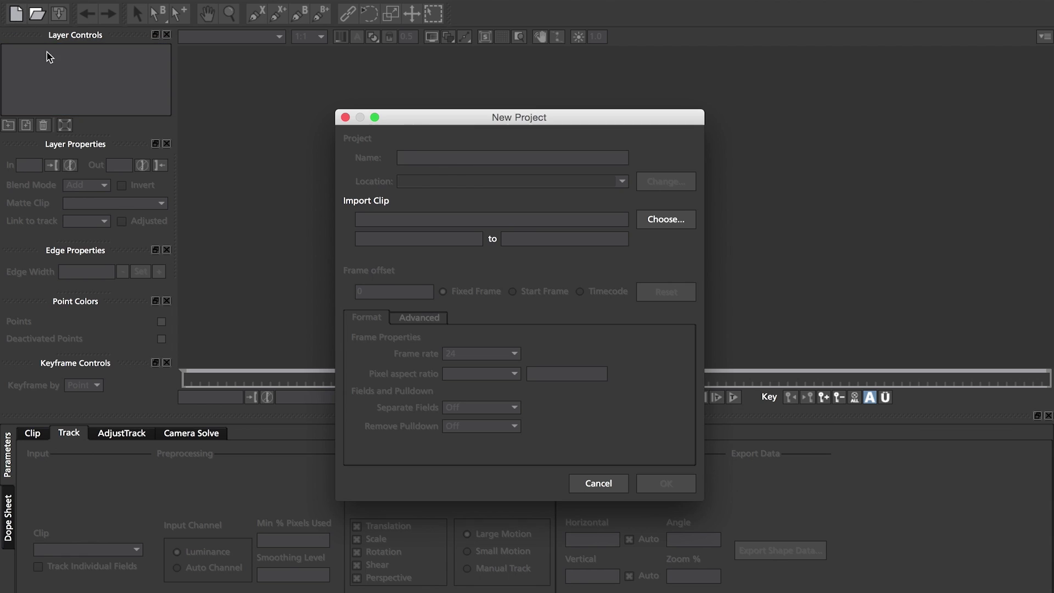
click(679, 223)
drag(708, 19, 600, 25)
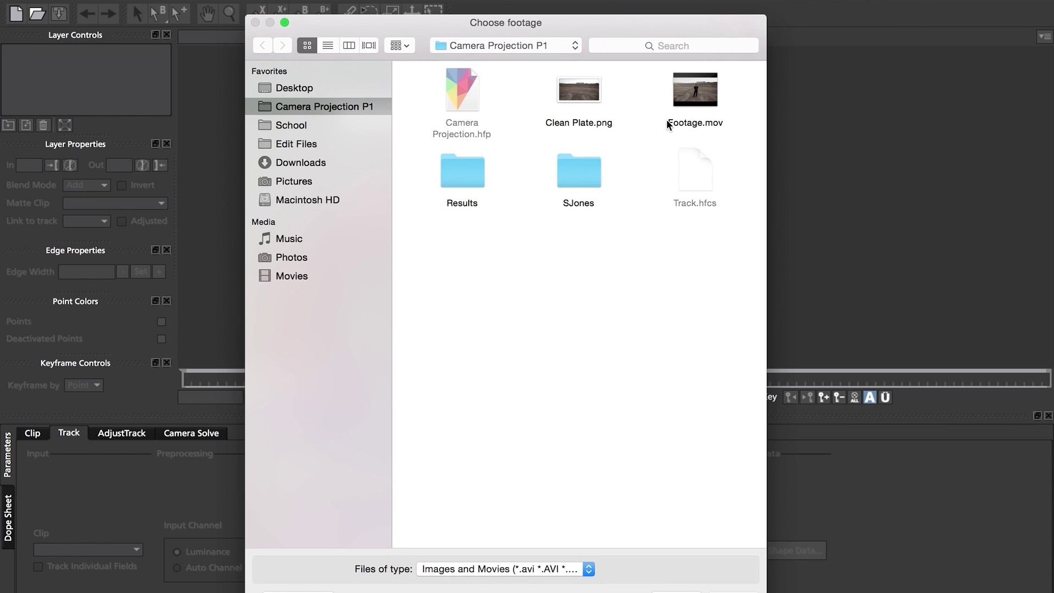
click(679, 109)
key(Return)
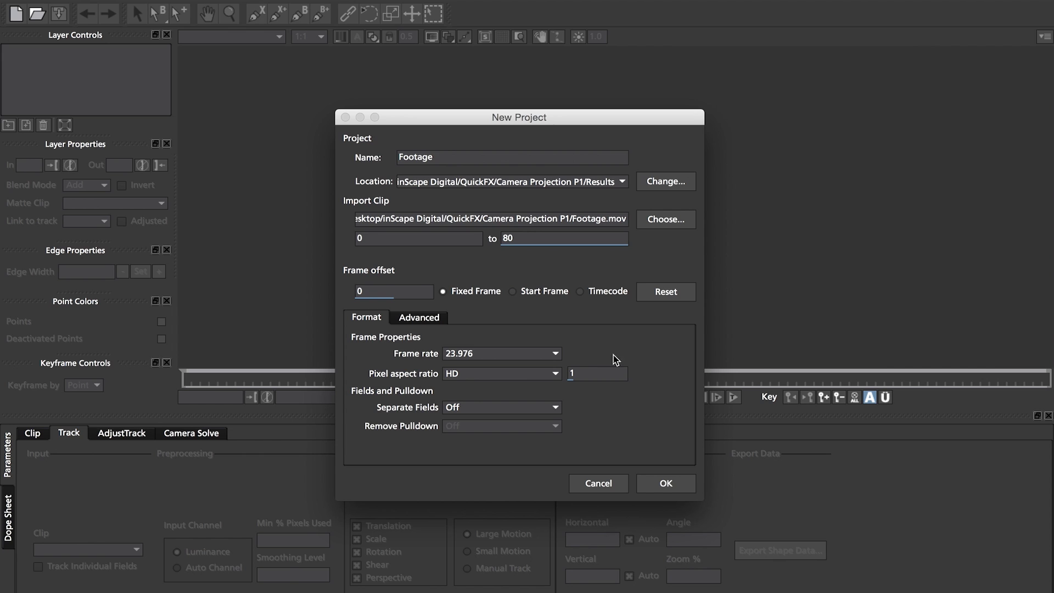
click(665, 487)
Step: At frame 39, outline the ground patches on both sides of the standing man with X-spline shapes in one layer
drag(232, 378, 411, 377)
drag(666, 359, 604, 374)
click(257, 13)
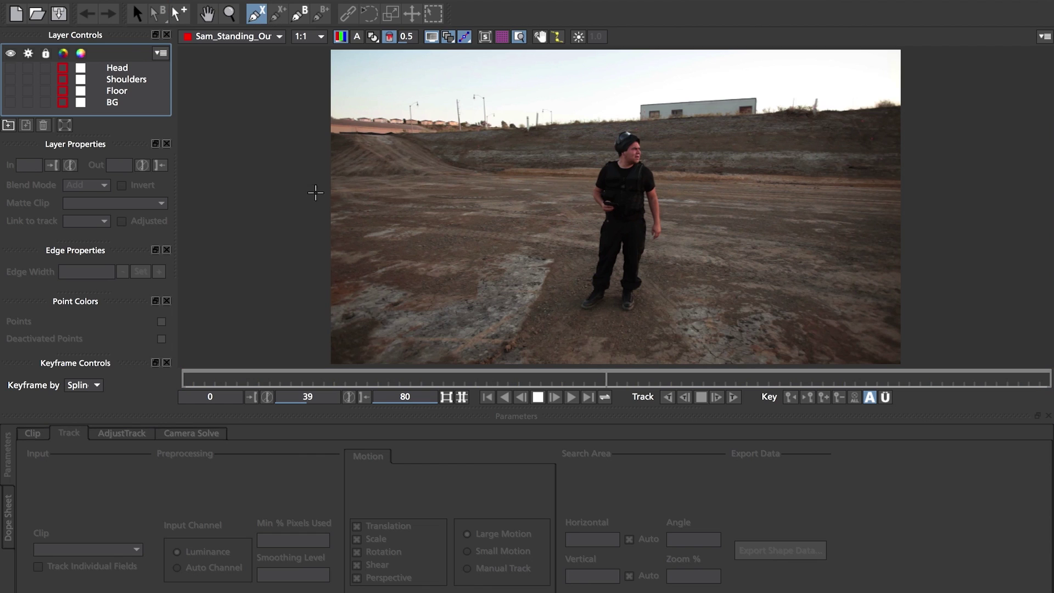
click(427, 218)
click(602, 243)
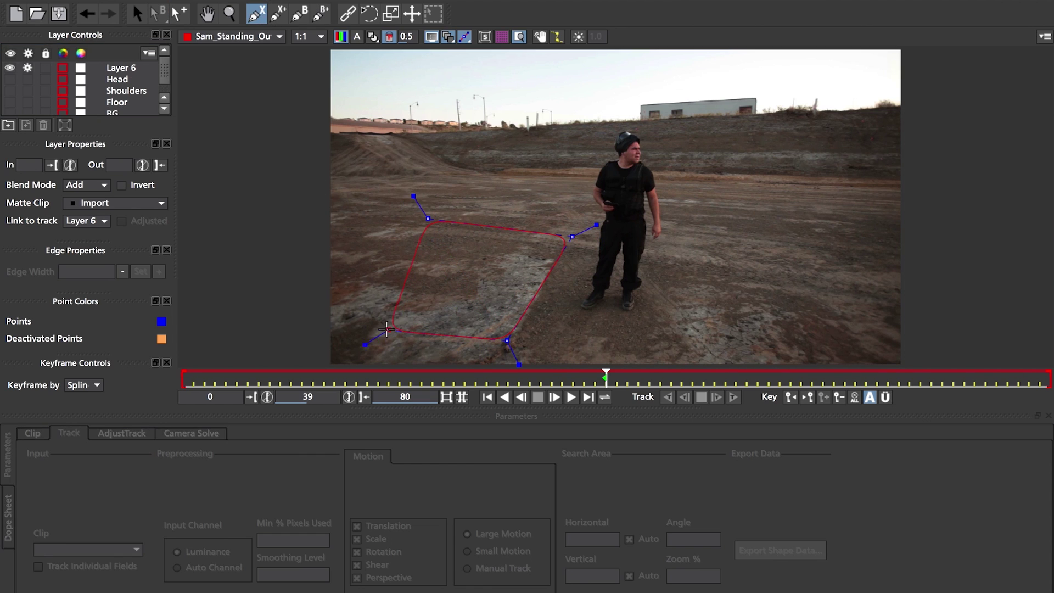
right_click(347, 254)
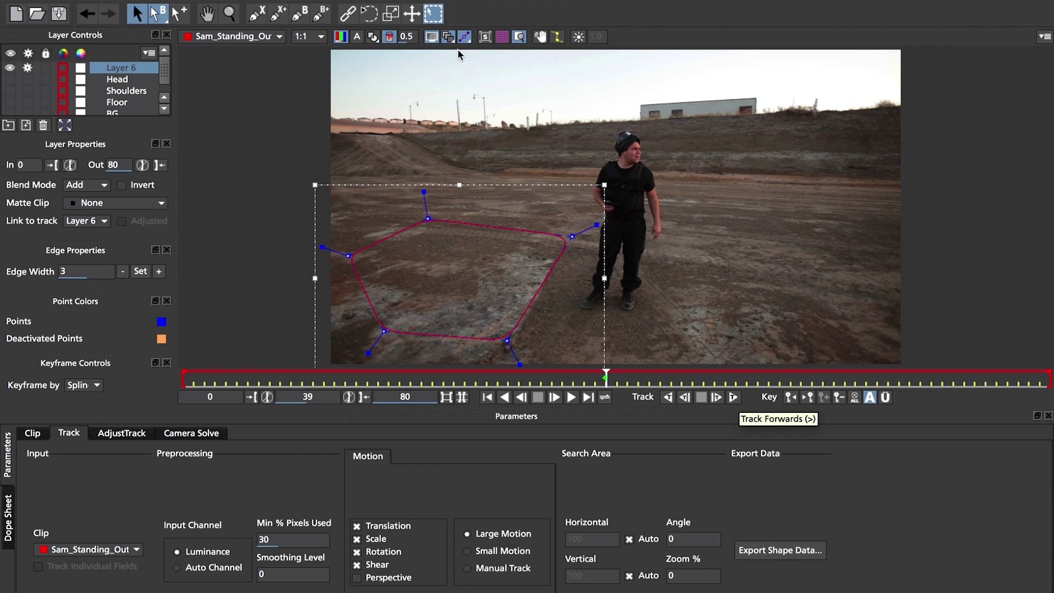
click(277, 16)
click(697, 251)
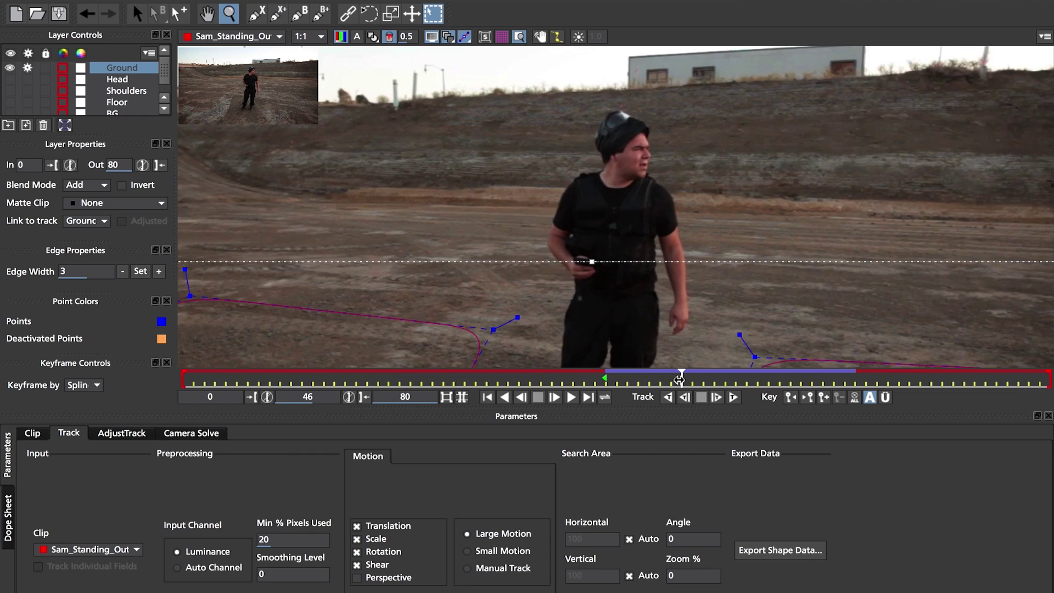
Step: At frame 0, draw a new X-spline layer closely around the man's head
drag(680, 378, 3, 370)
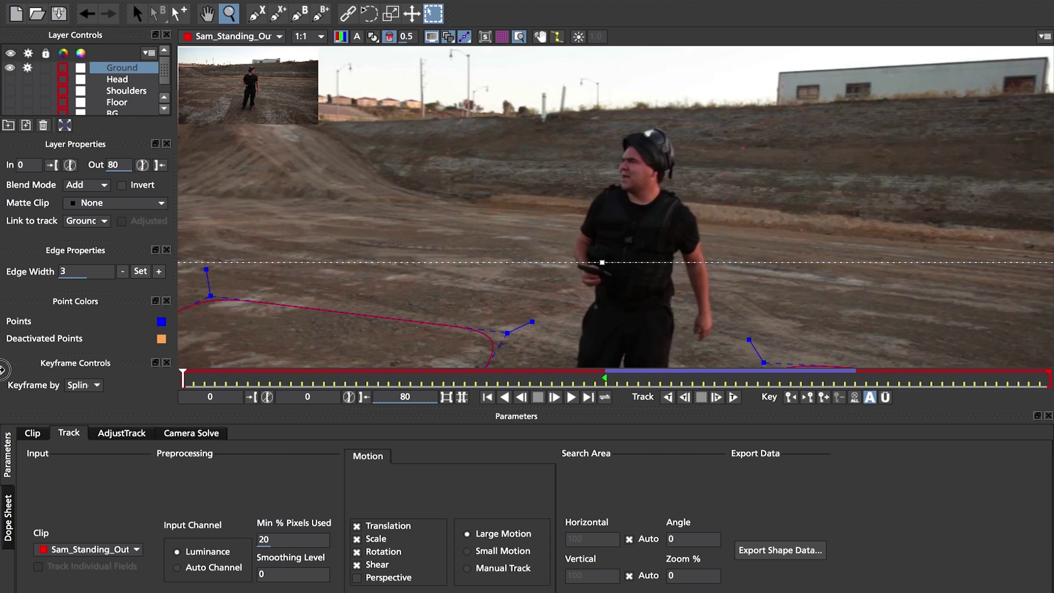
click(255, 13)
click(622, 187)
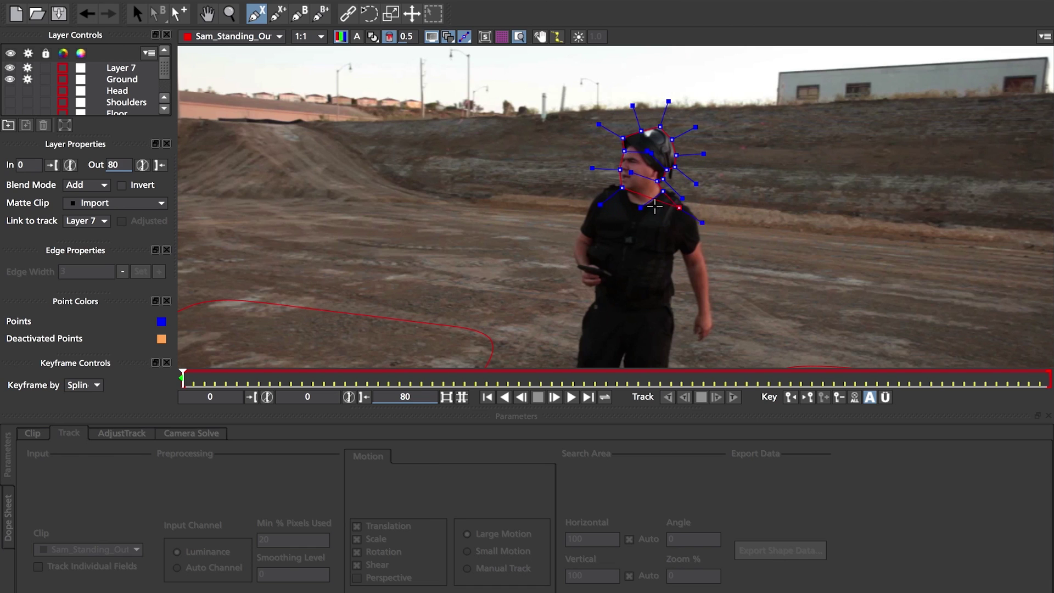
click(623, 179)
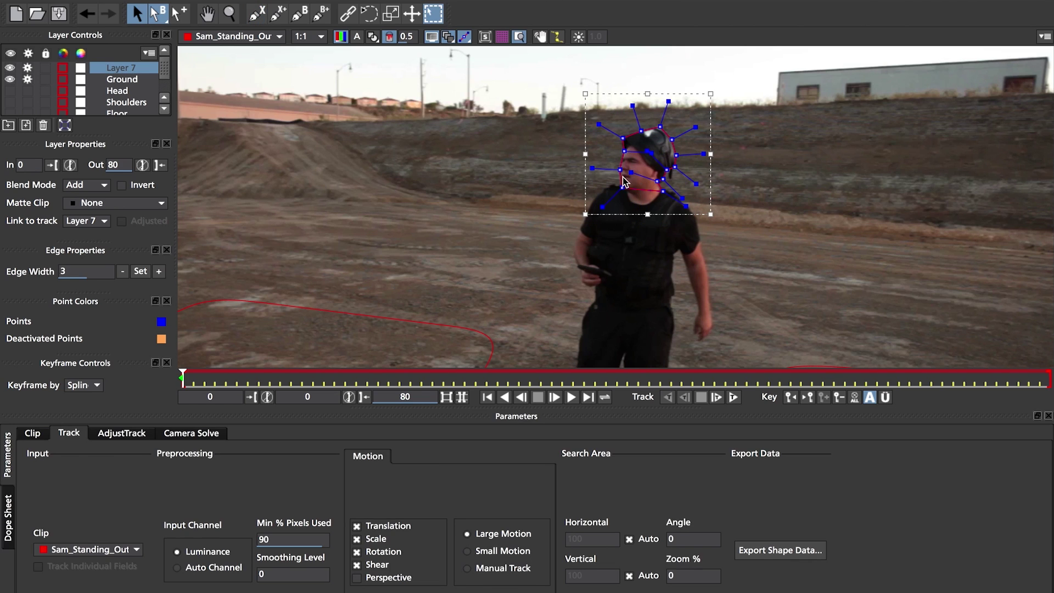
Step: Add a second X-spline shape around the man's shoulders and upper chest to the head layer
click(275, 18)
click(587, 219)
click(596, 196)
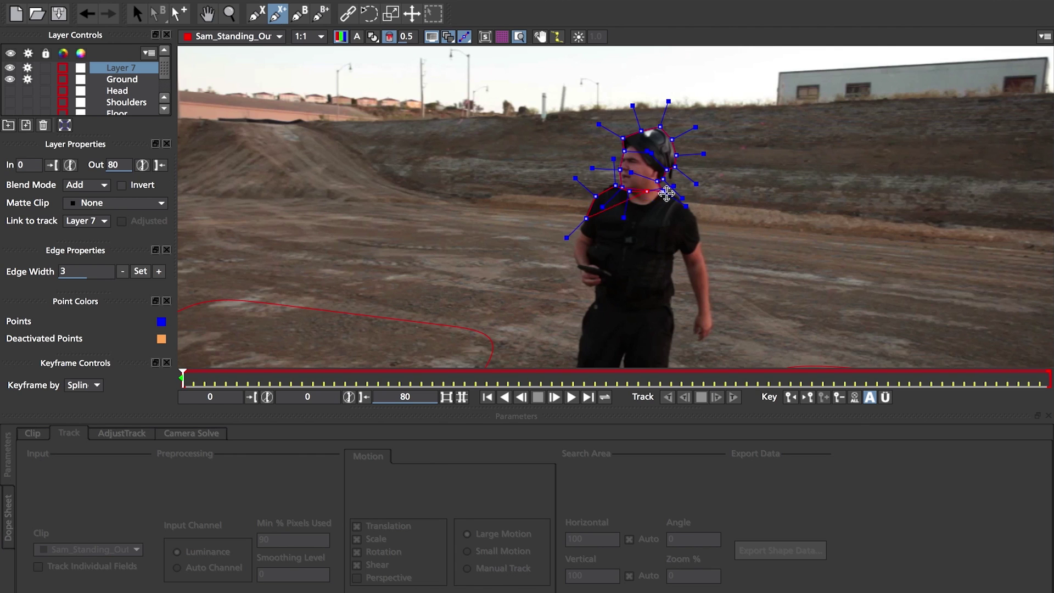
right_click(663, 240)
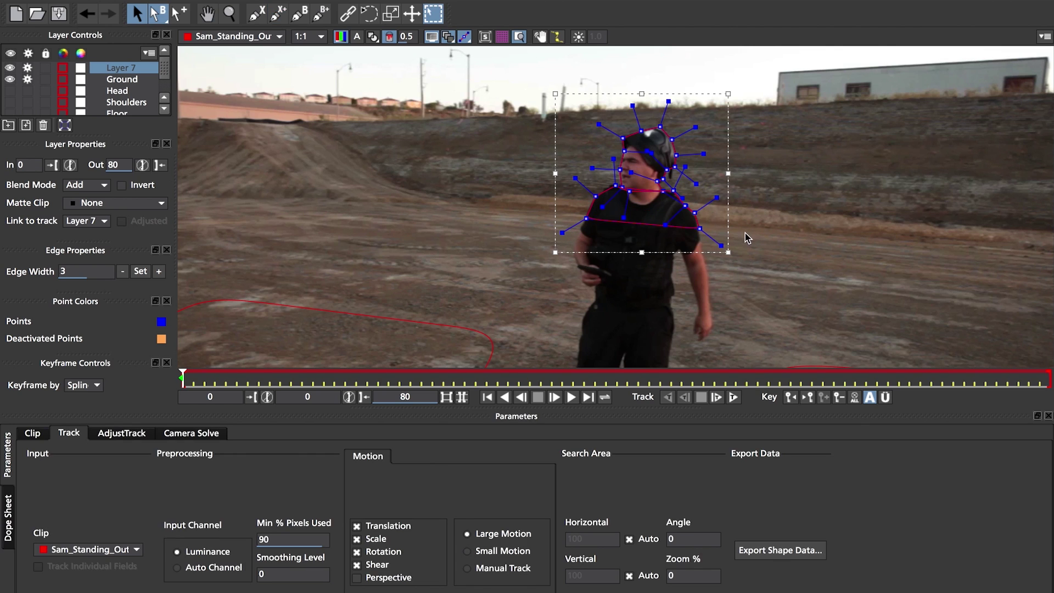
Step: Review the tracked Head, Shoulders, Floor and BG shapes by scrubbing and playing through the clip
click(738, 378)
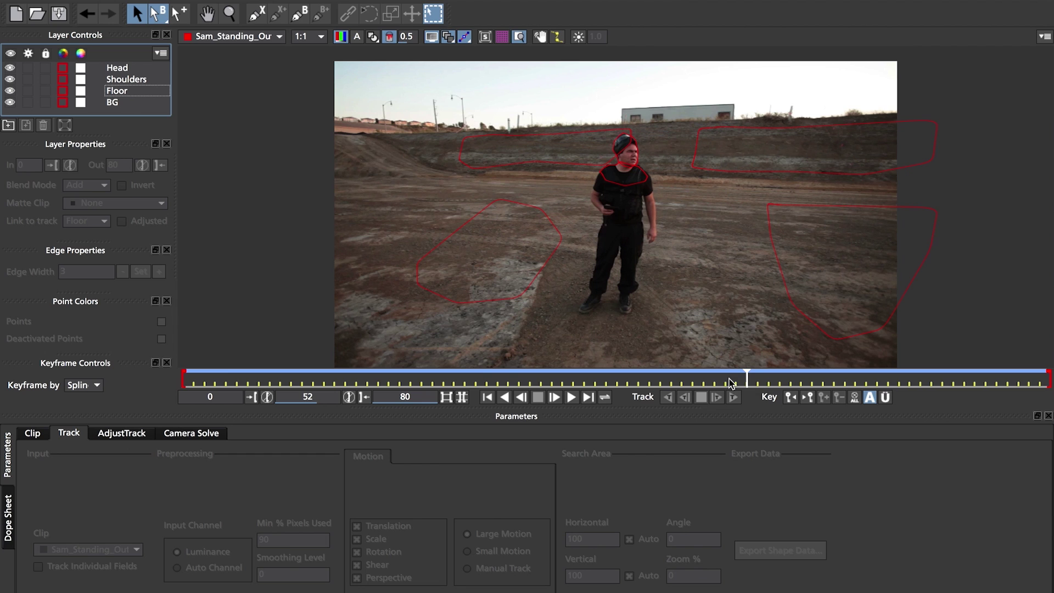
drag(745, 378, 934, 367)
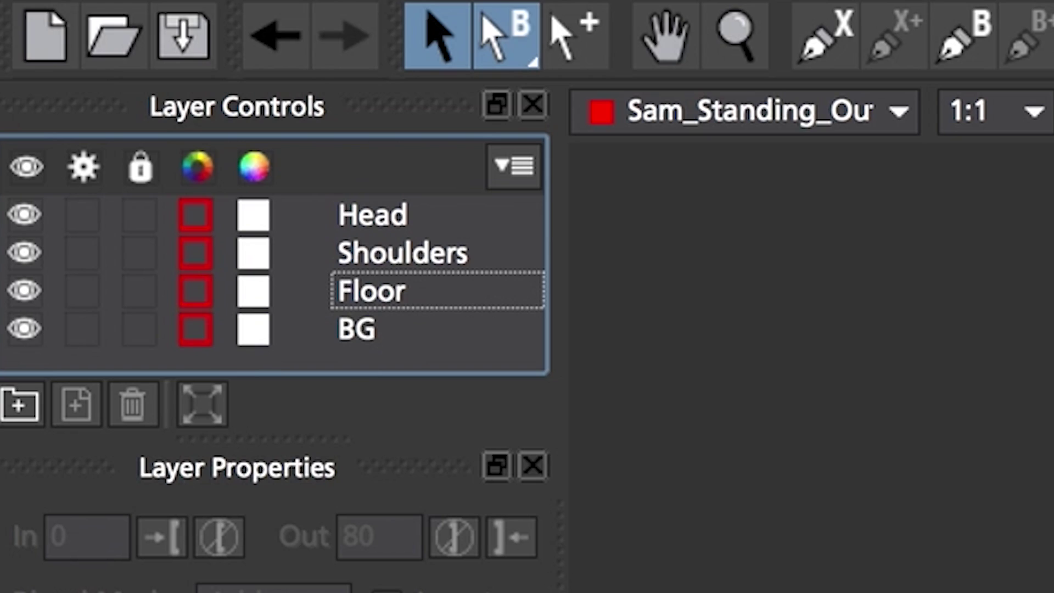
key(space)
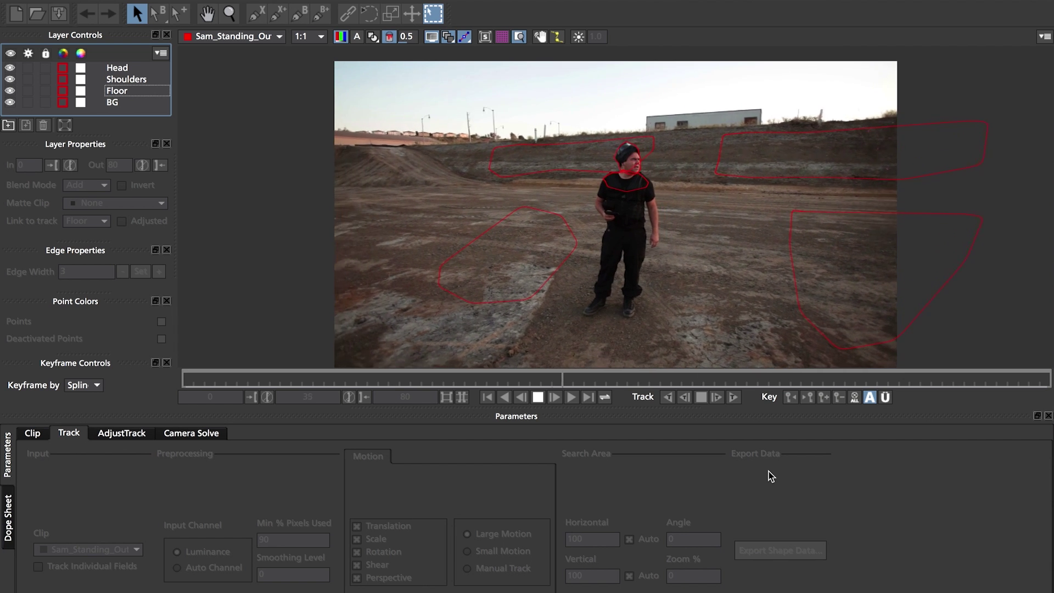
key(space)
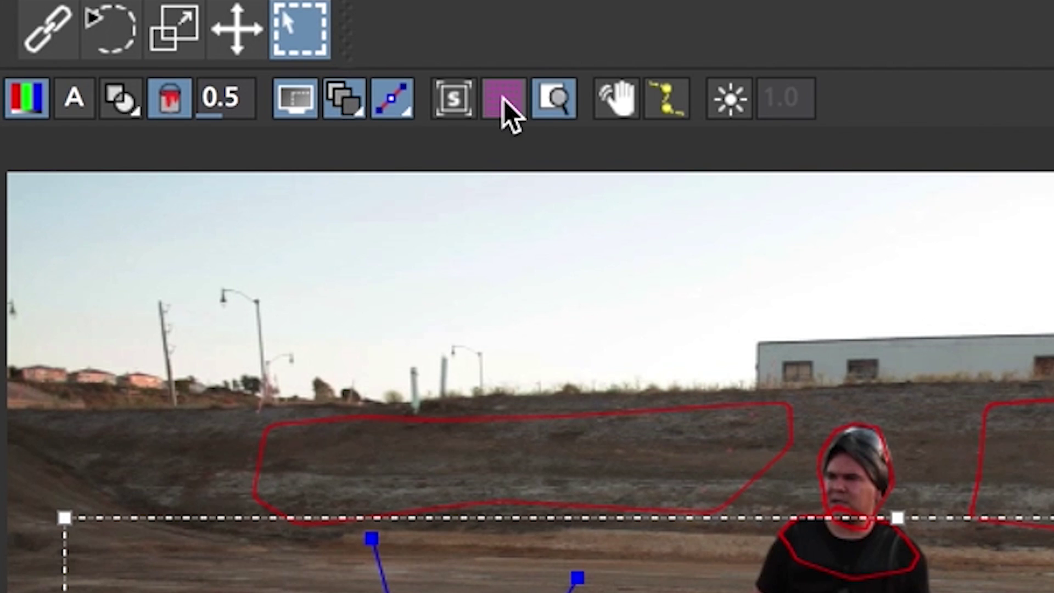
Step: Show the Floor layer's planar surface and check its grid against the ground's perspective
click(483, 38)
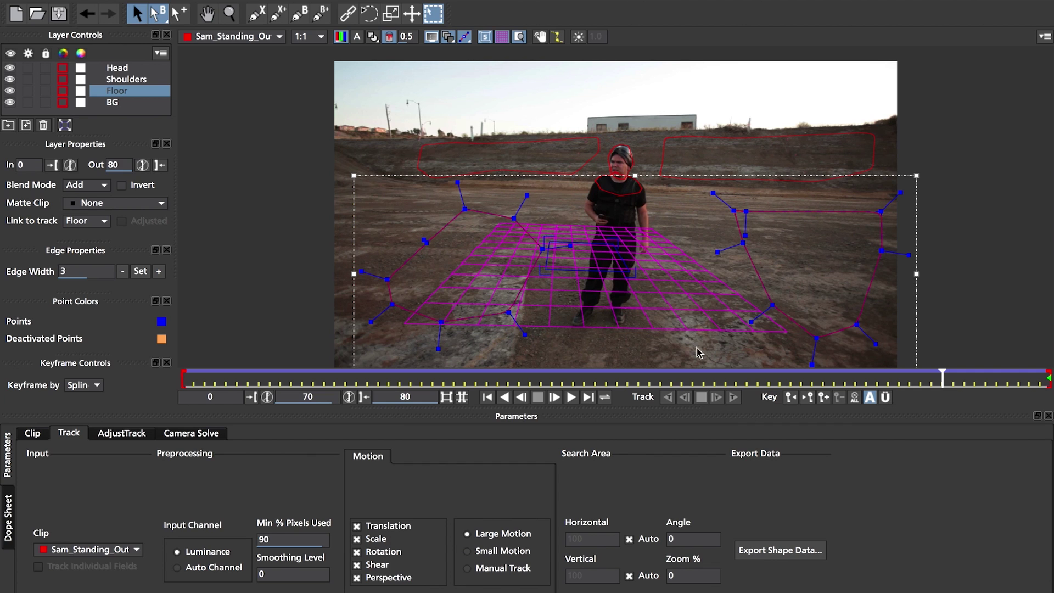
drag(940, 378, 927, 418)
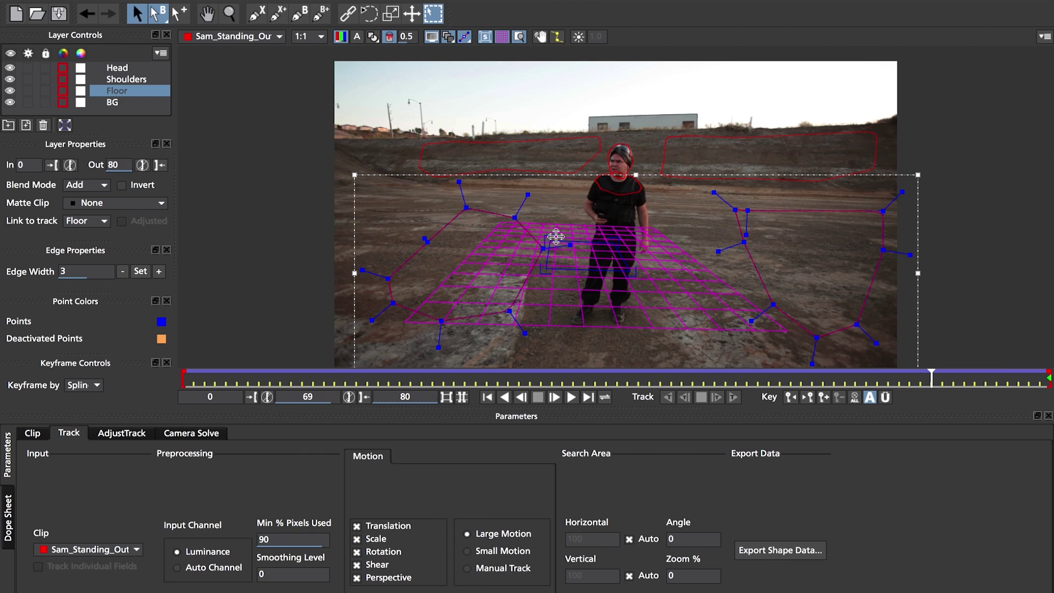
drag(615, 243, 549, 283)
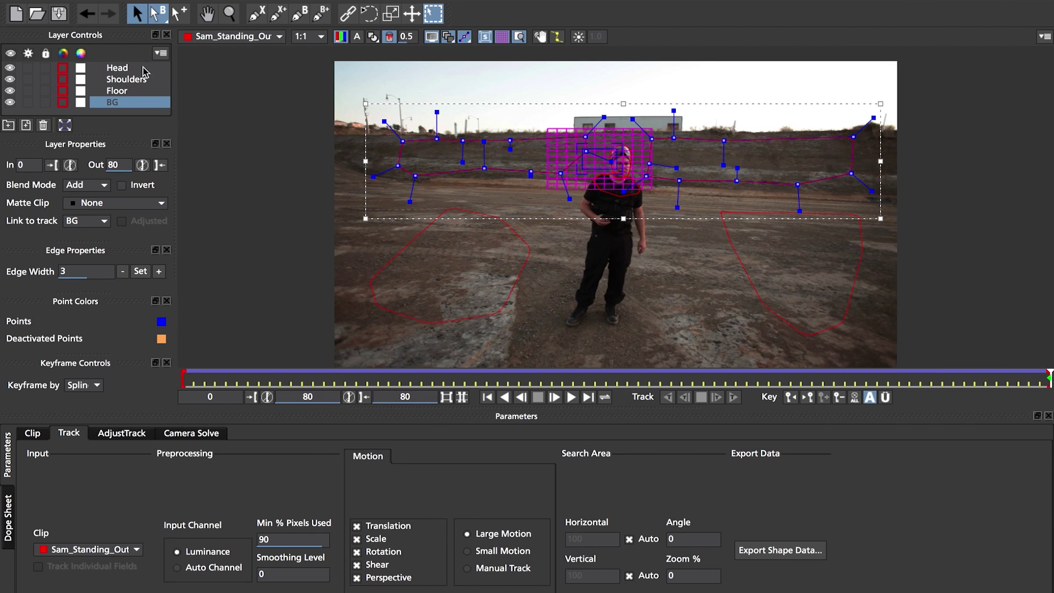
Step: Select the Head, Shoulders, Floor and BG layers for the camera solve and open the camera data export
shift+click(130, 71)
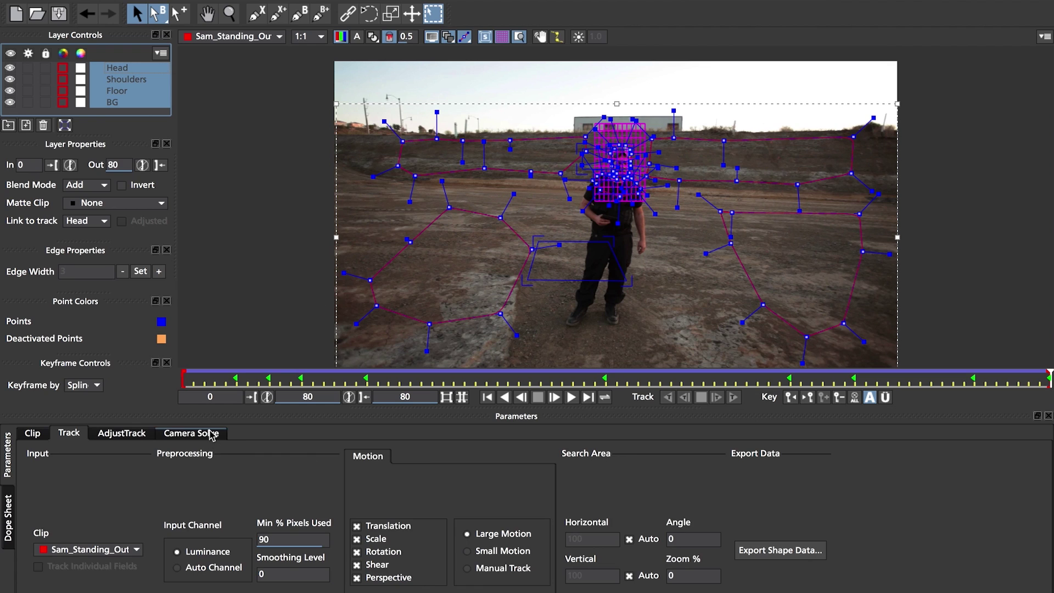
click(191, 433)
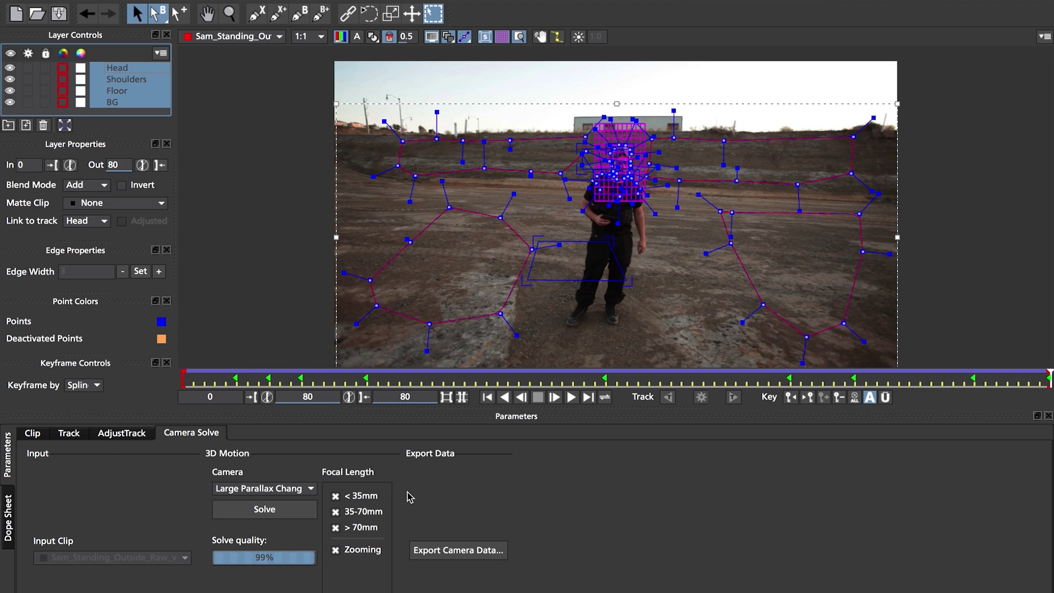
click(450, 554)
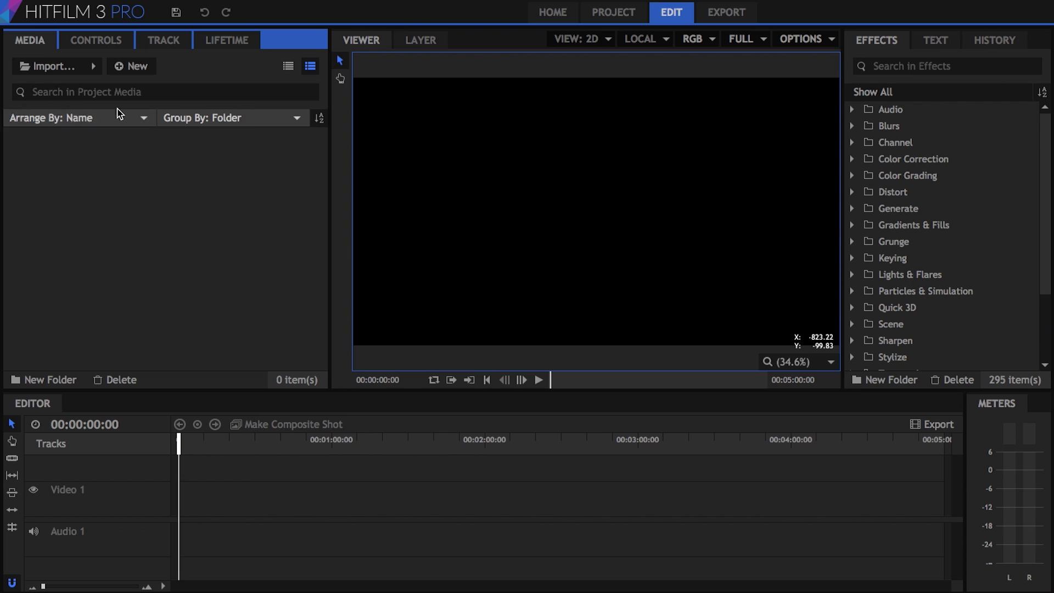
Step: Switch to HitFilm 3 Pro and import the composite shot containing the tracked camera into the project media
click(93, 66)
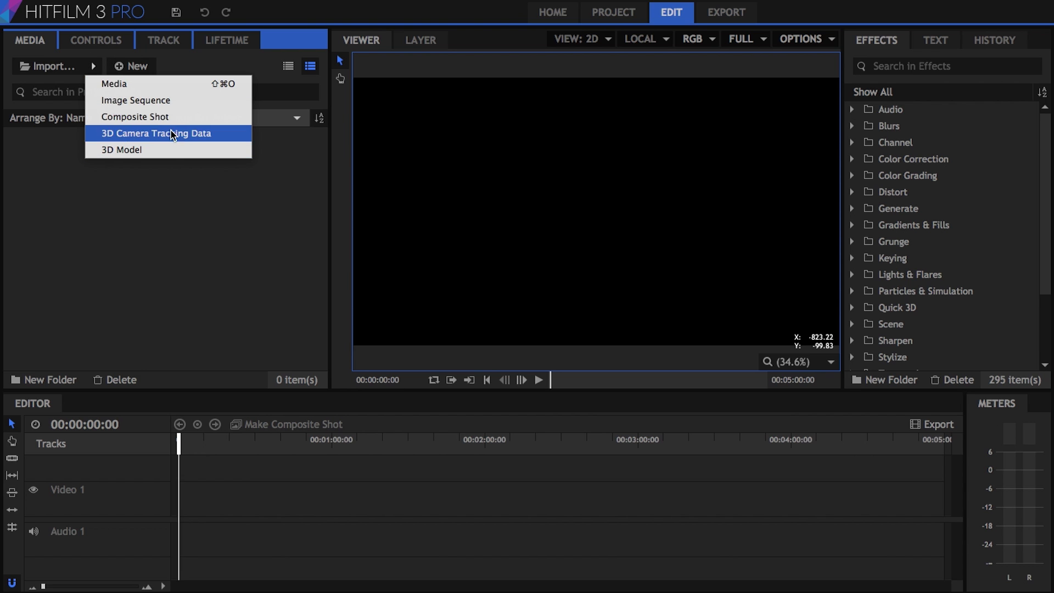
click(191, 120)
double_click(486, 72)
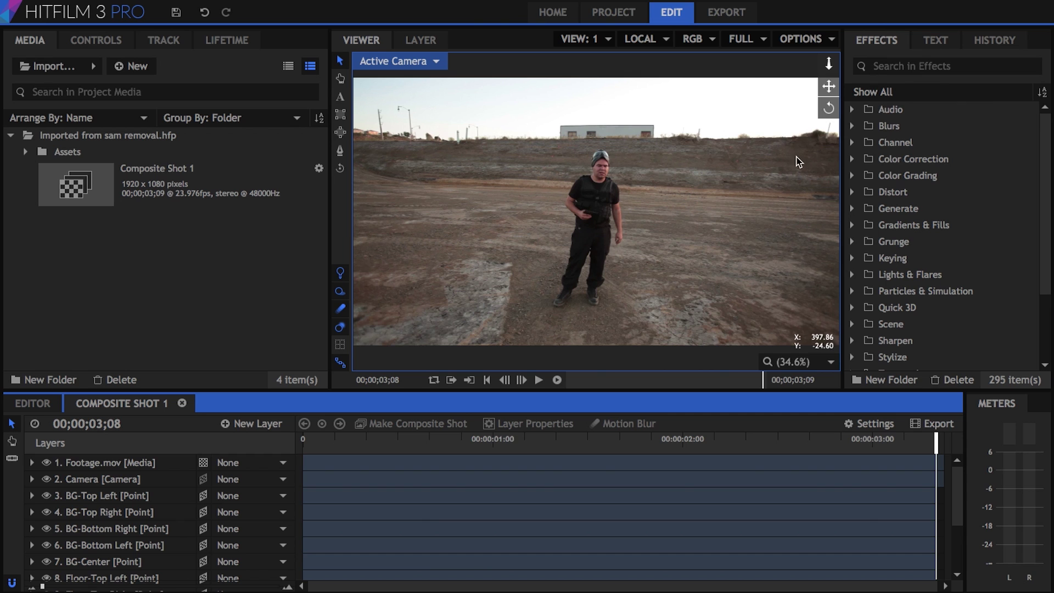
Step: Export the frame at 00;00;03;08 as an image named Clean Plate
click(803, 38)
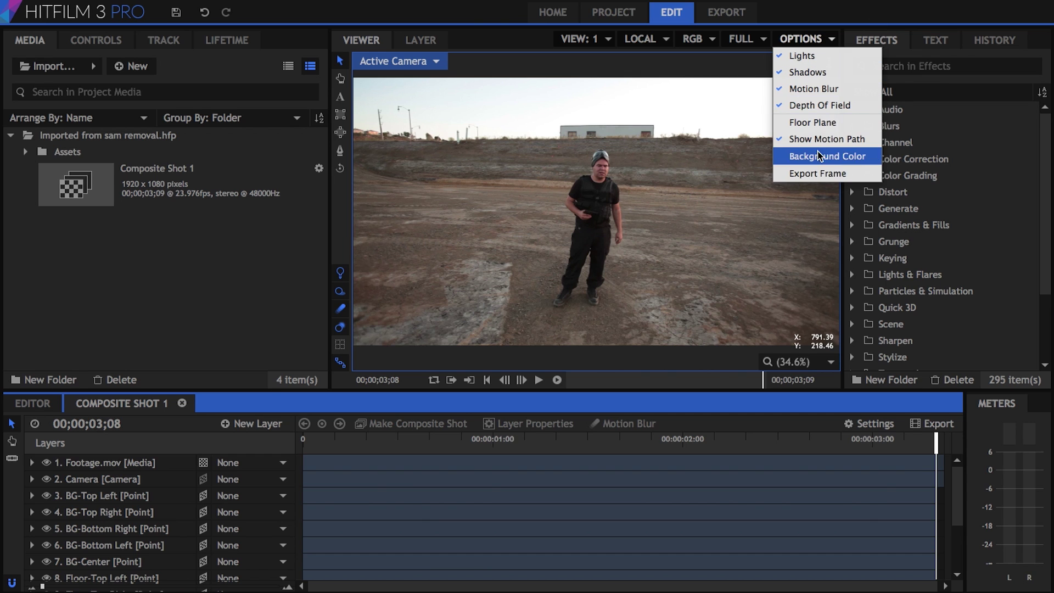
click(821, 171)
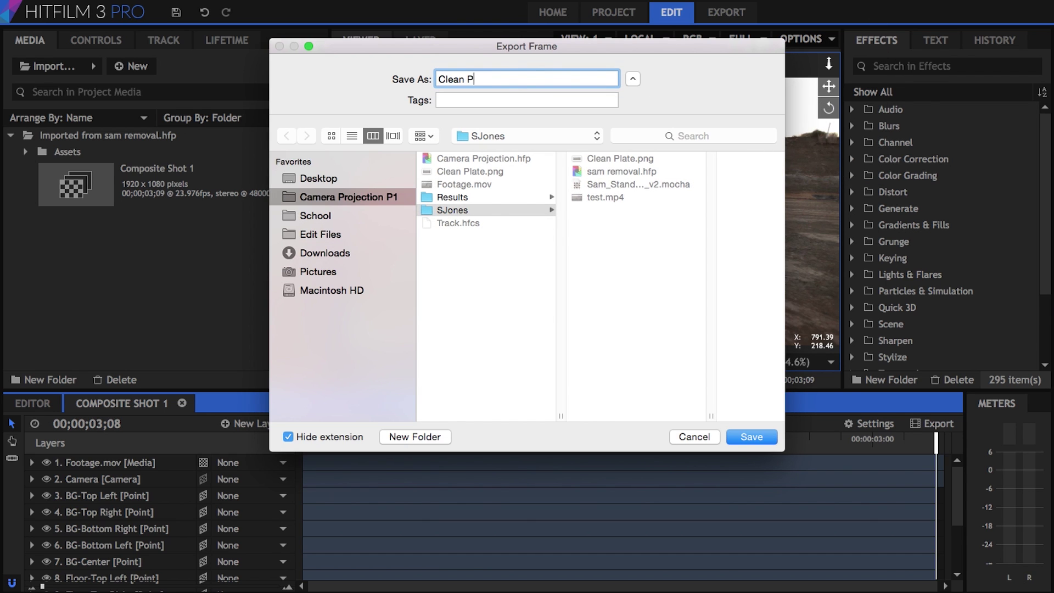
text(Clean Plate)
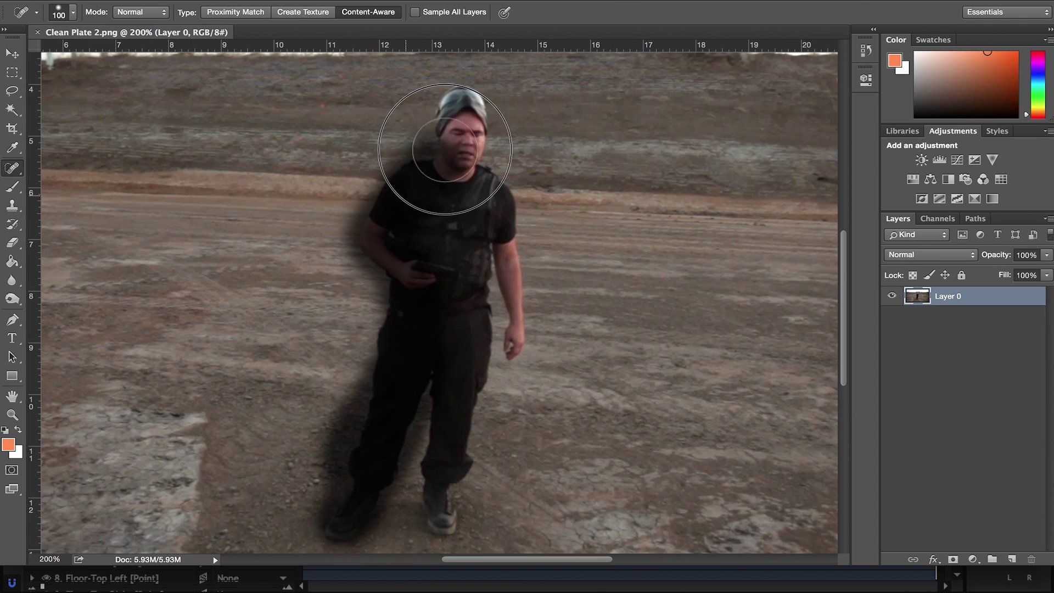
Step: In Photoshop, remove the man from the exported frame with content-aware Spot Healing strokes and clean up with the Clone Stamp
mouse_move(428, 142)
mouse_down()
mouse_move(401, 502)
mouse_move(501, 234)
mouse_up()
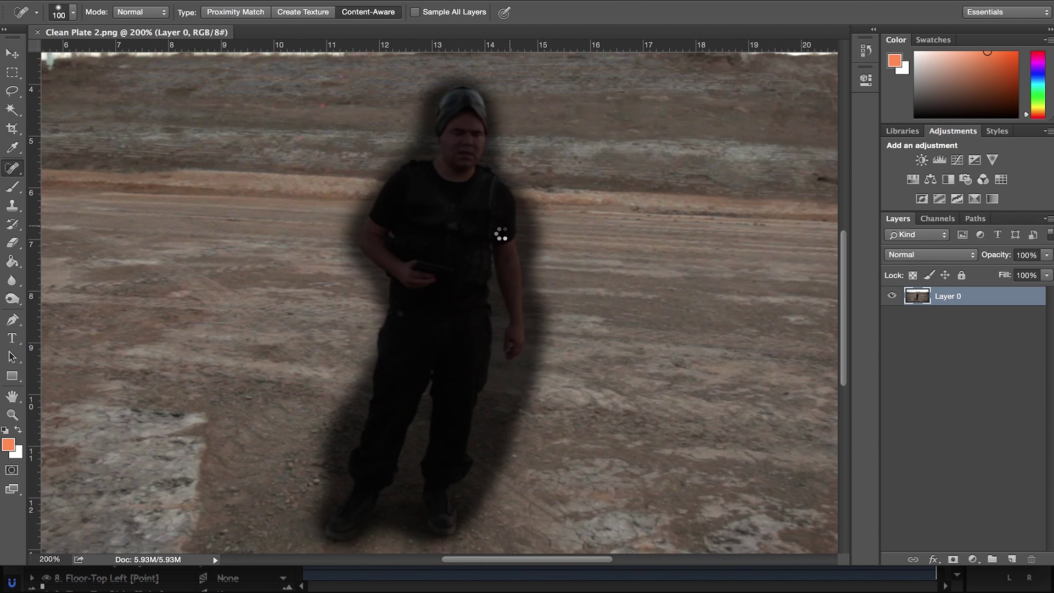
drag(376, 450, 439, 448)
mouse_move(409, 329)
mouse_down()
mouse_move(396, 365)
mouse_move(448, 330)
mouse_up()
drag(426, 275, 458, 275)
click(456, 212)
drag(409, 250, 395, 269)
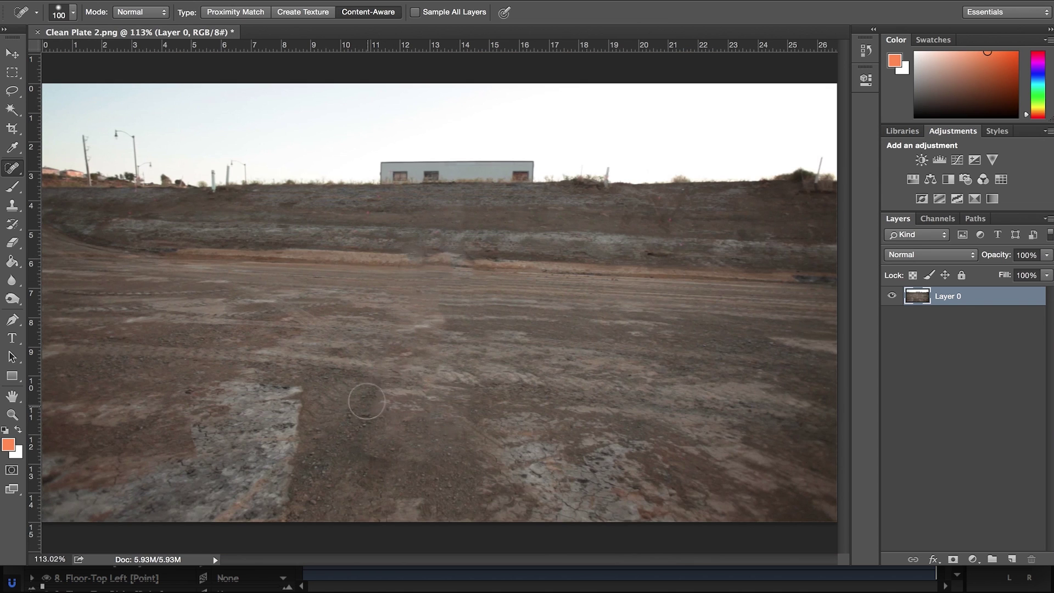
drag(364, 402, 401, 440)
click(12, 205)
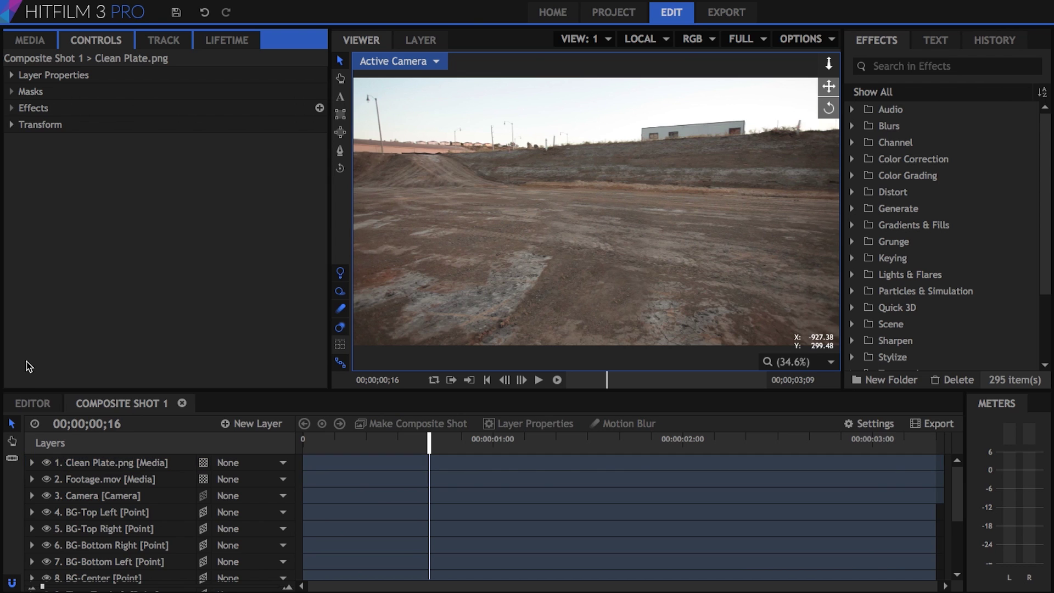
Step: Switch to HitFilm, compare the clean plate with the footage and hide the Clean Plate.png layer
click(46, 463)
click(47, 463)
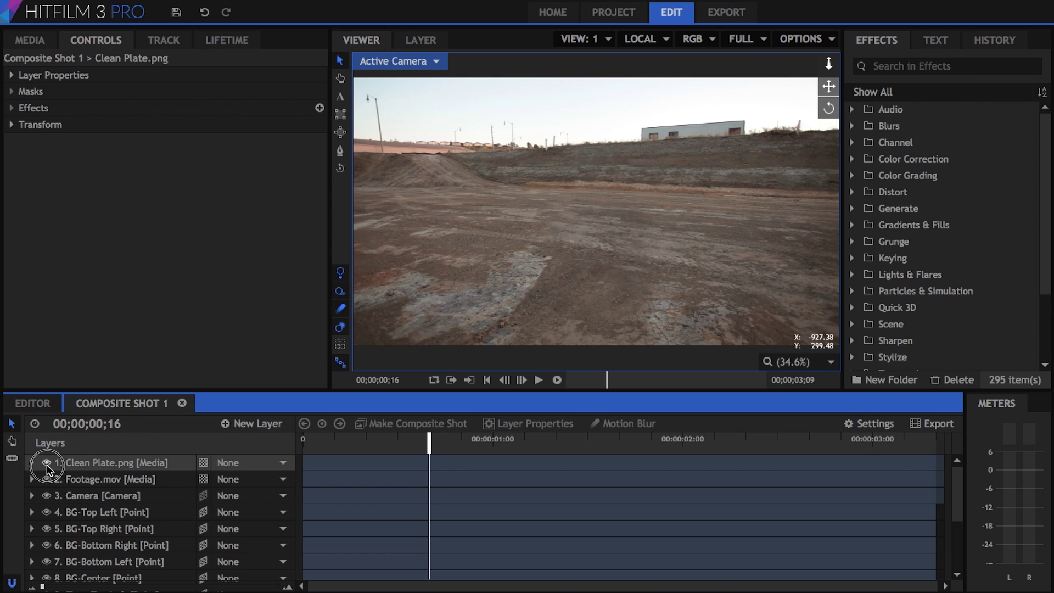
click(47, 463)
click(46, 463)
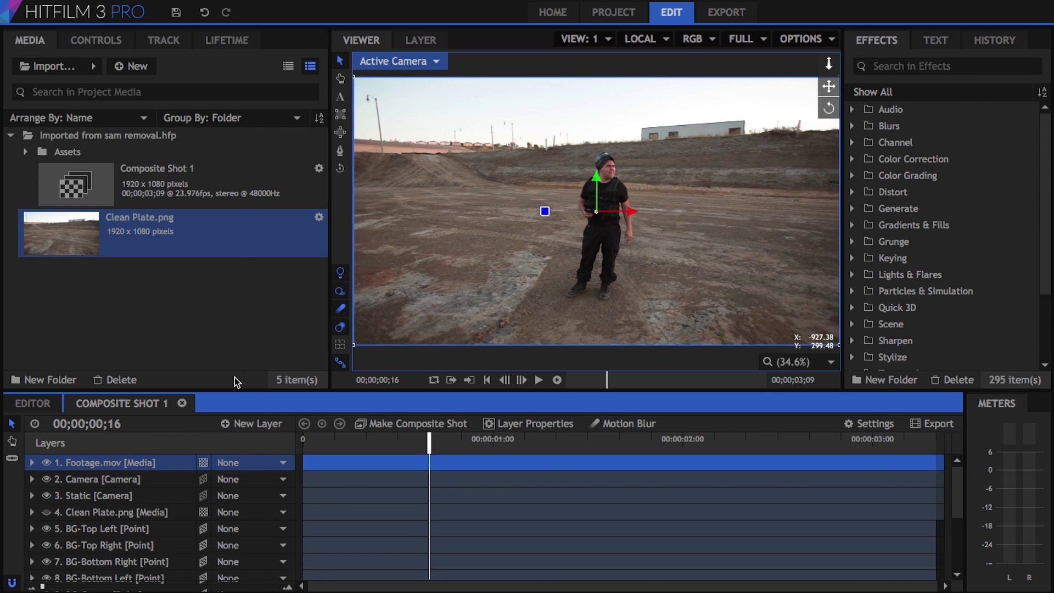
Step: Create a 1920 x 1080 plane layer named Ground and convert it to a 3D plane
click(257, 426)
click(261, 445)
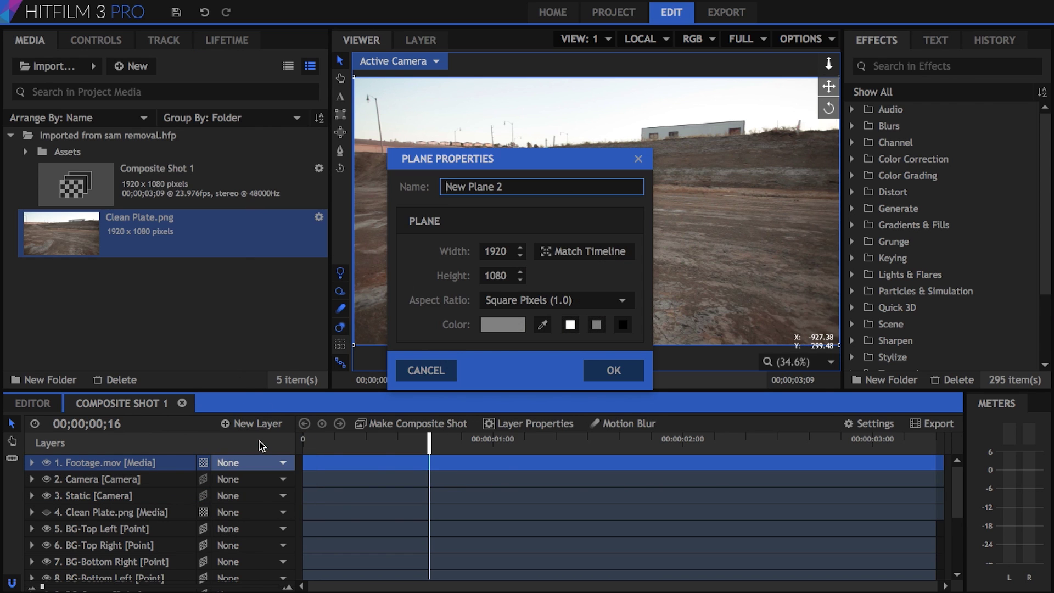
text(Ground)
key(Return)
click(204, 465)
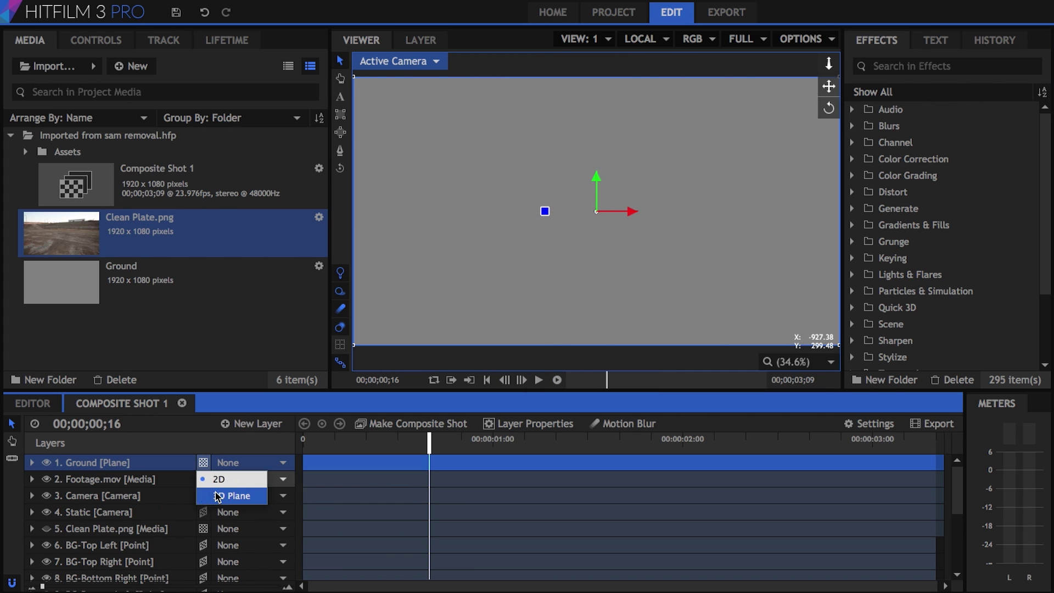
click(233, 494)
Step: Apply the Grid effect to the Ground plane and hide the layer
click(898, 74)
text(grid)
drag(902, 125, 122, 466)
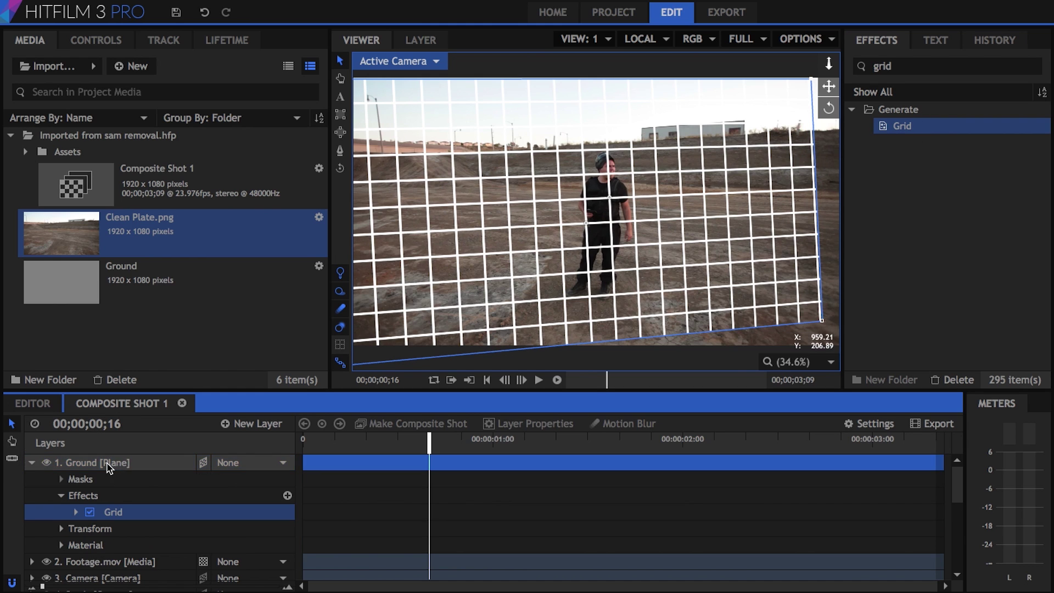
click(32, 462)
click(47, 463)
Step: Copy the Position and the X, Y and Z Rotation values of the Floor-Center point
scroll(121, 536, down, 5)
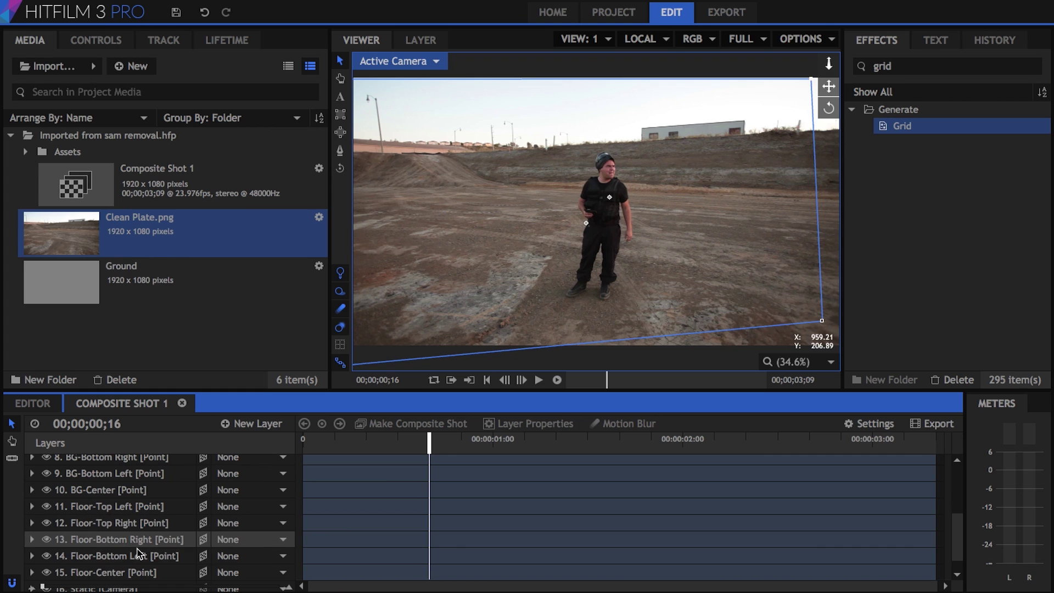
click(137, 573)
click(102, 40)
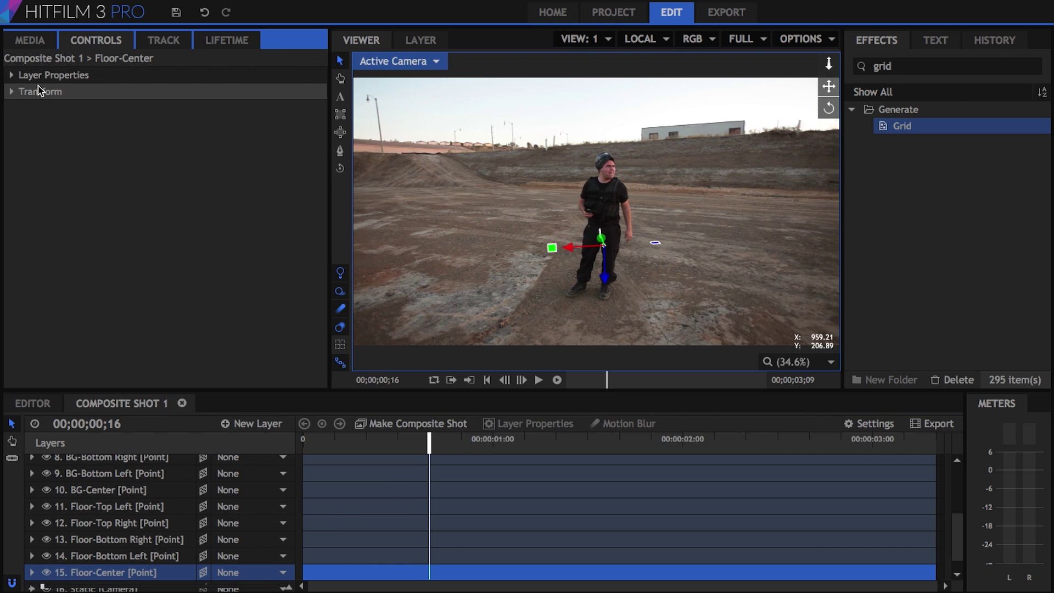
click(12, 93)
right_click(77, 126)
click(60, 117)
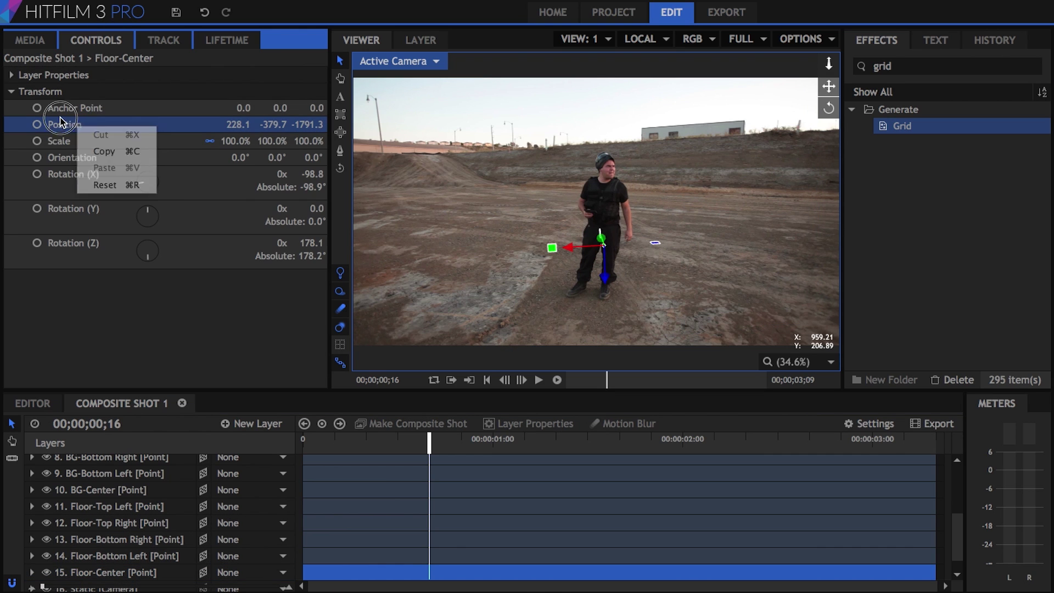
super+click(82, 179)
super+click(85, 215)
super+click(89, 247)
right_click(82, 193)
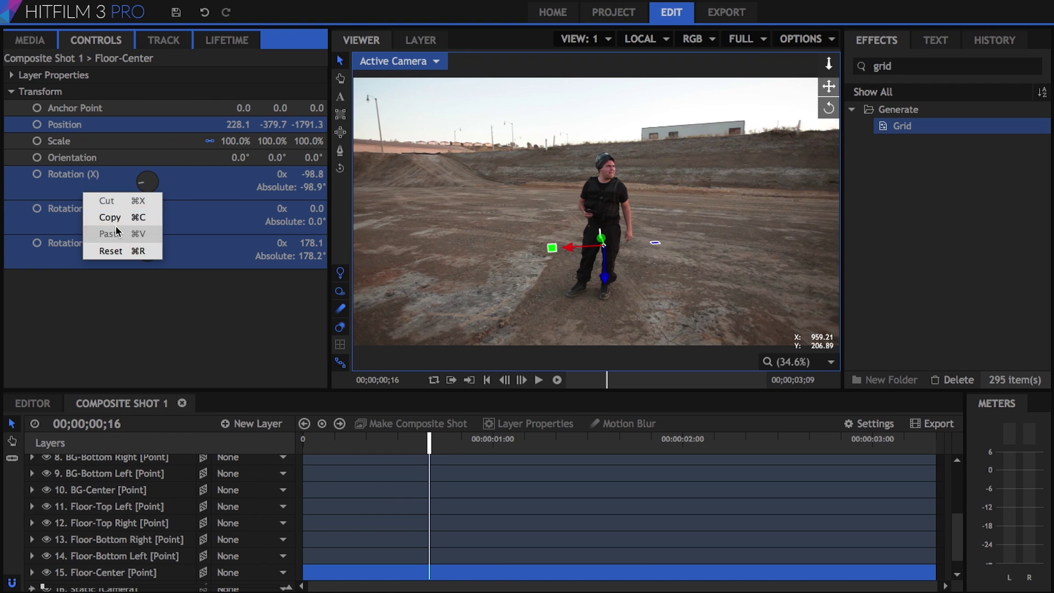
click(112, 219)
Step: Paste the copied Position and Rotation values onto the Ground plane's transform
scroll(116, 494, up, 5)
click(118, 464)
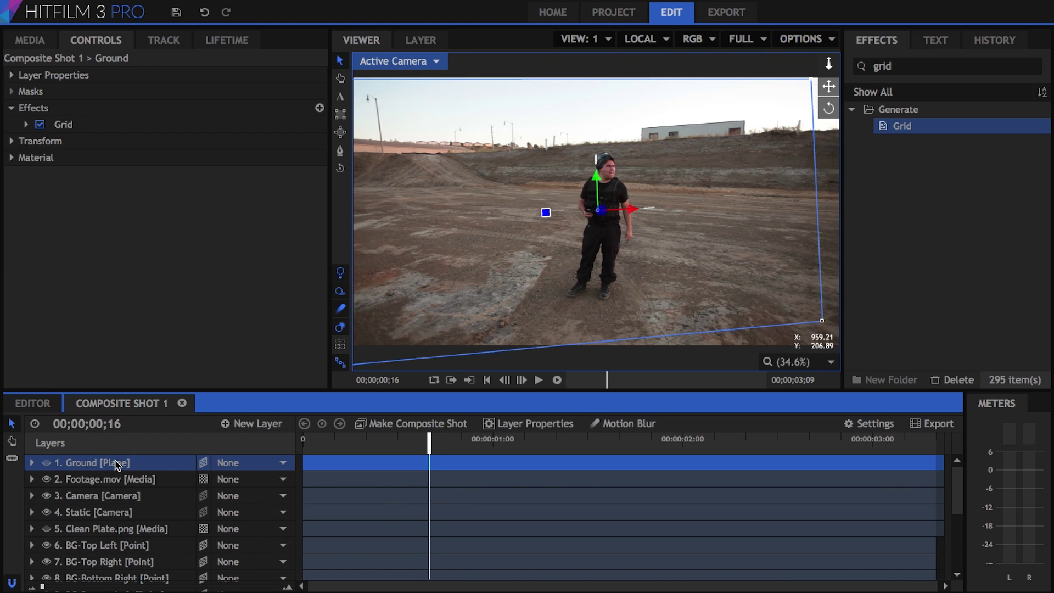
click(12, 123)
click(82, 174)
ctrl+click(75, 227)
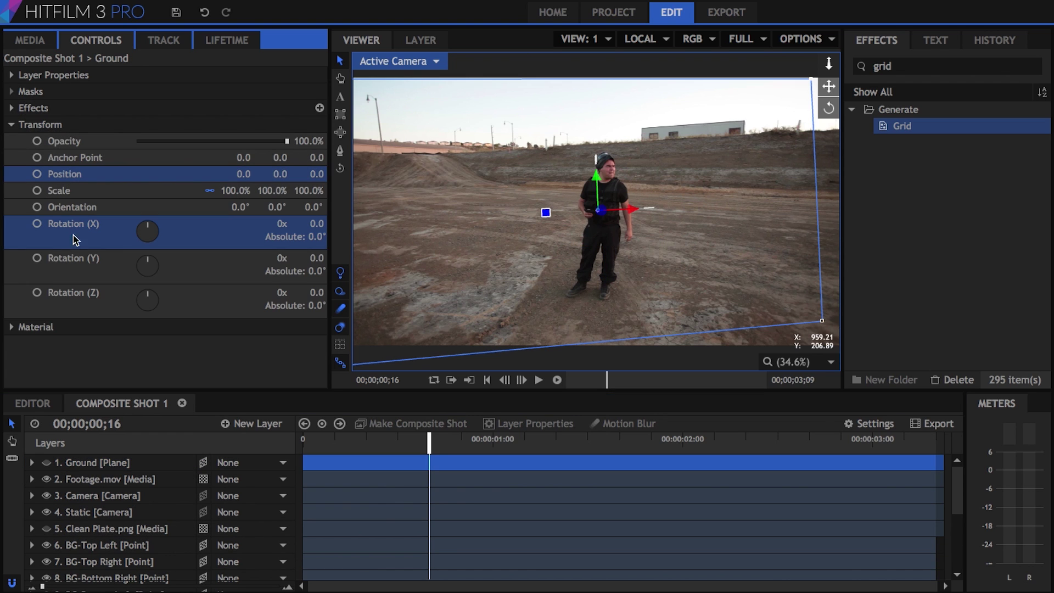
ctrl+click(76, 265)
ctrl+click(79, 291)
right_click(77, 291)
click(117, 315)
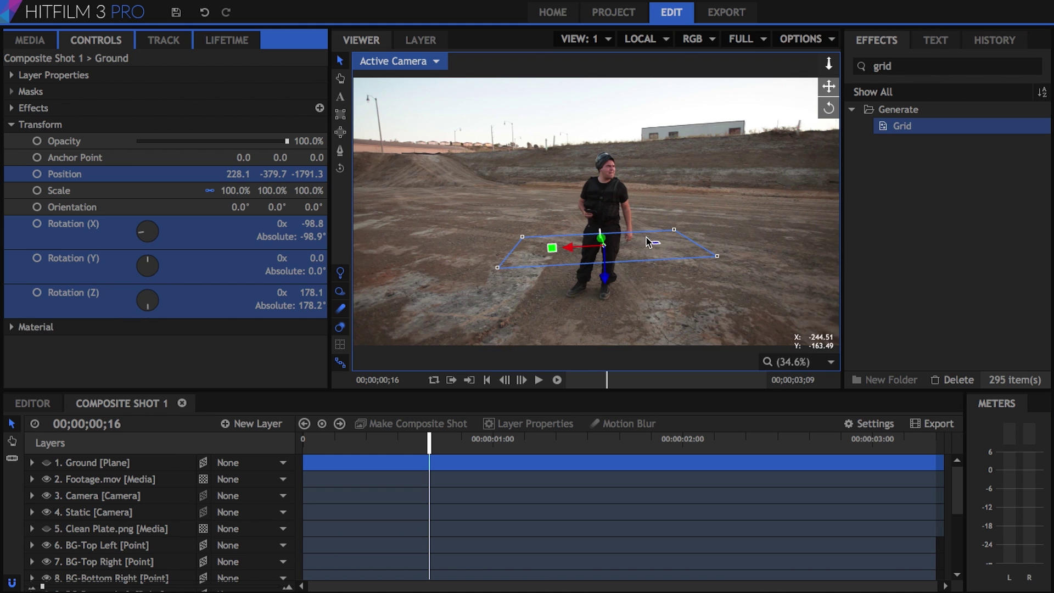
Step: Show the Ground grid, orient it to 2.0°, 25.5°, 7.0° and scale it to about 458% by 1068% to cover the dirt floor
drag(461, 439, 147, 467)
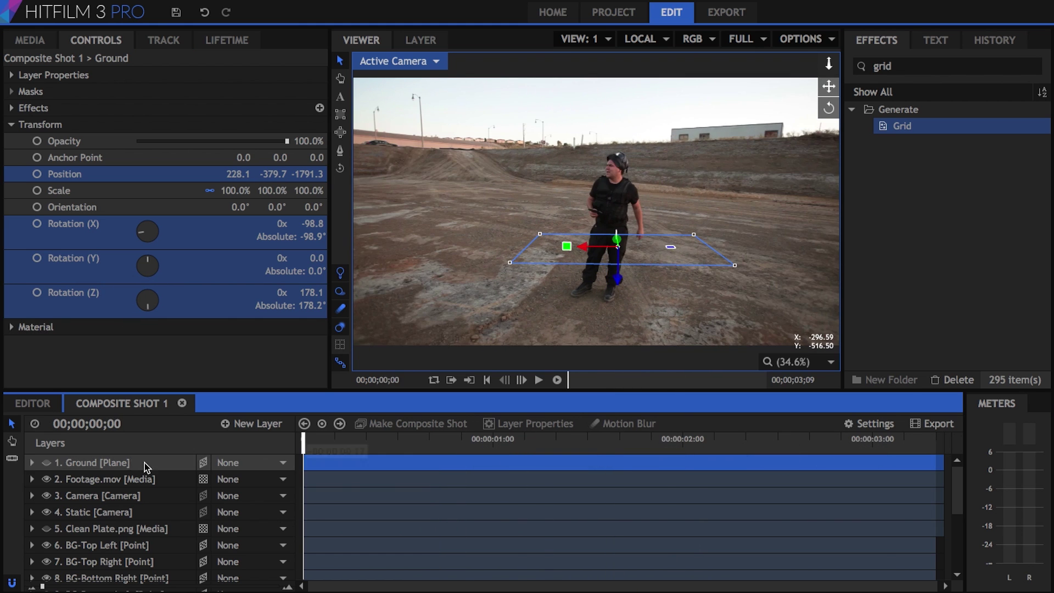
click(47, 463)
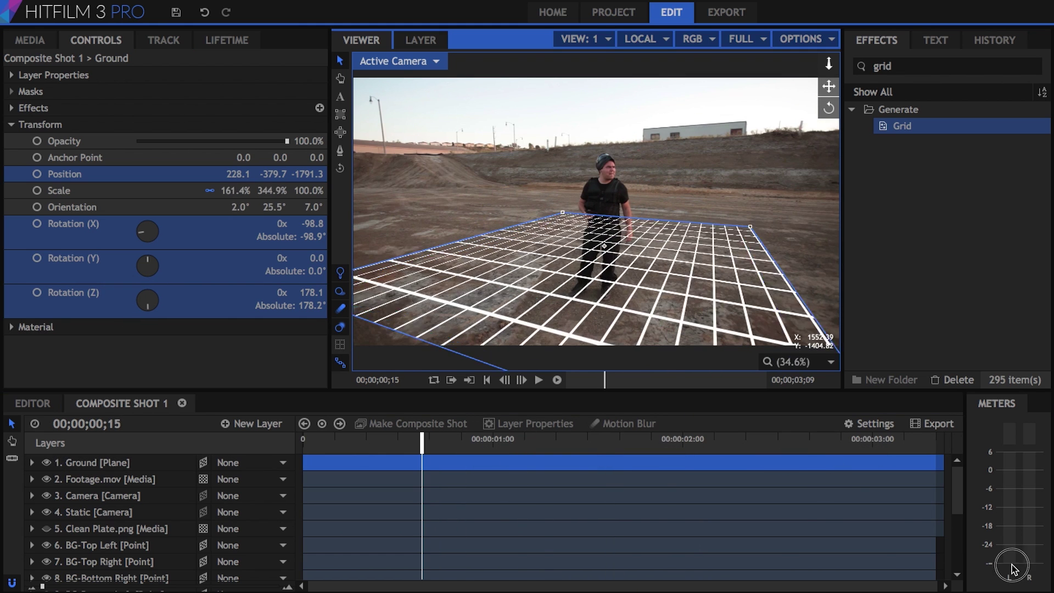
mouse_move(545, 213)
mouse_down()
mouse_move(544, 174)
mouse_move(545, 194)
mouse_up()
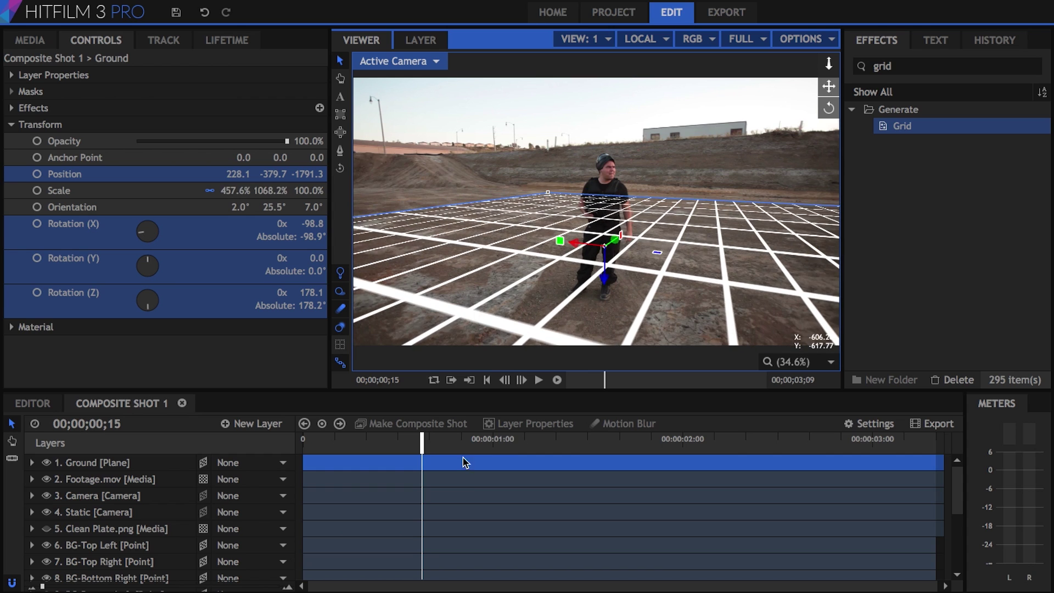
drag(422, 439, 847, 454)
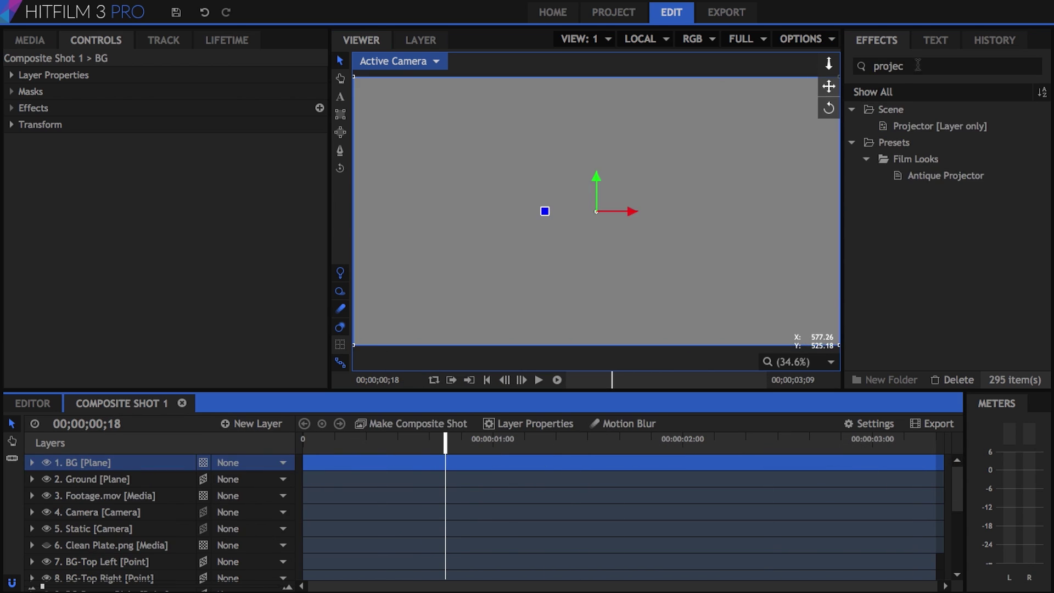
Step: Set up the BG plane and align it with the dirt embankment in the background
click(32, 463)
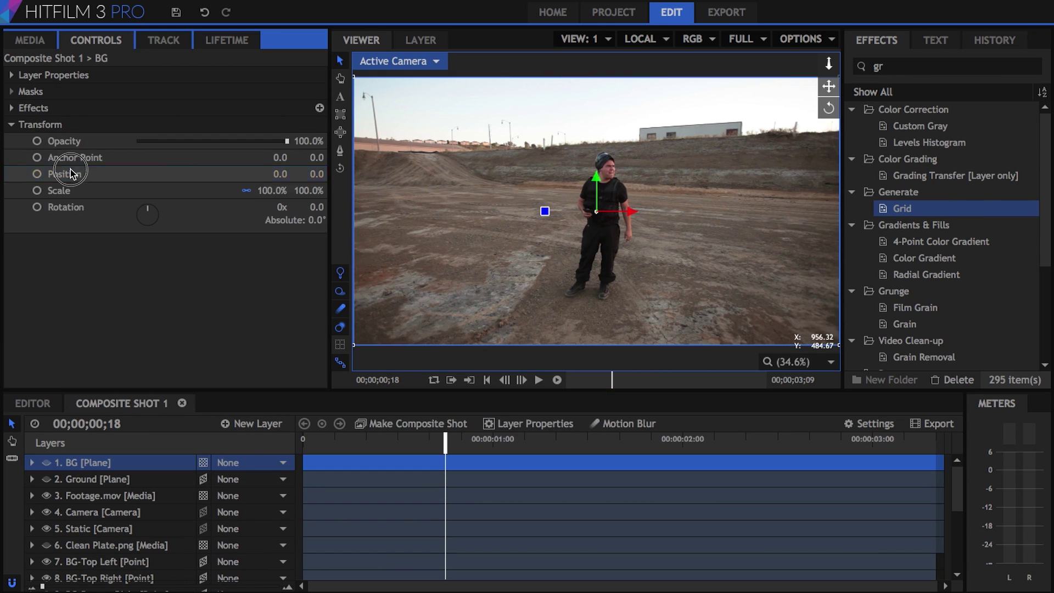
click(111, 463)
drag(447, 163, 582, 177)
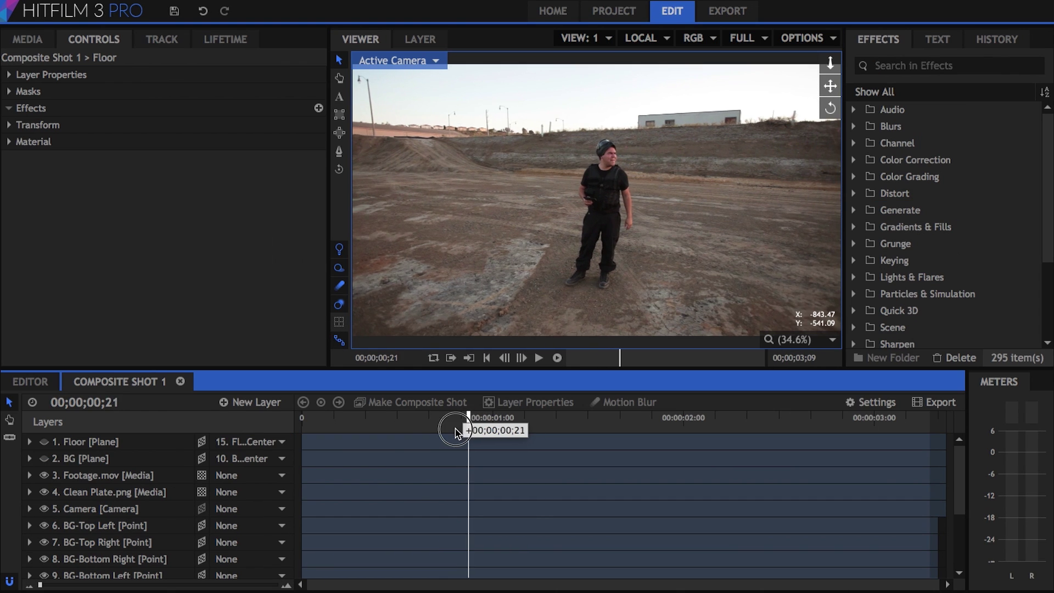
Step: Move the playhead to 00;00;00;16 and toggle the Footage.mov layer to compare the footage with the clean plate
drag(471, 426, 429, 425)
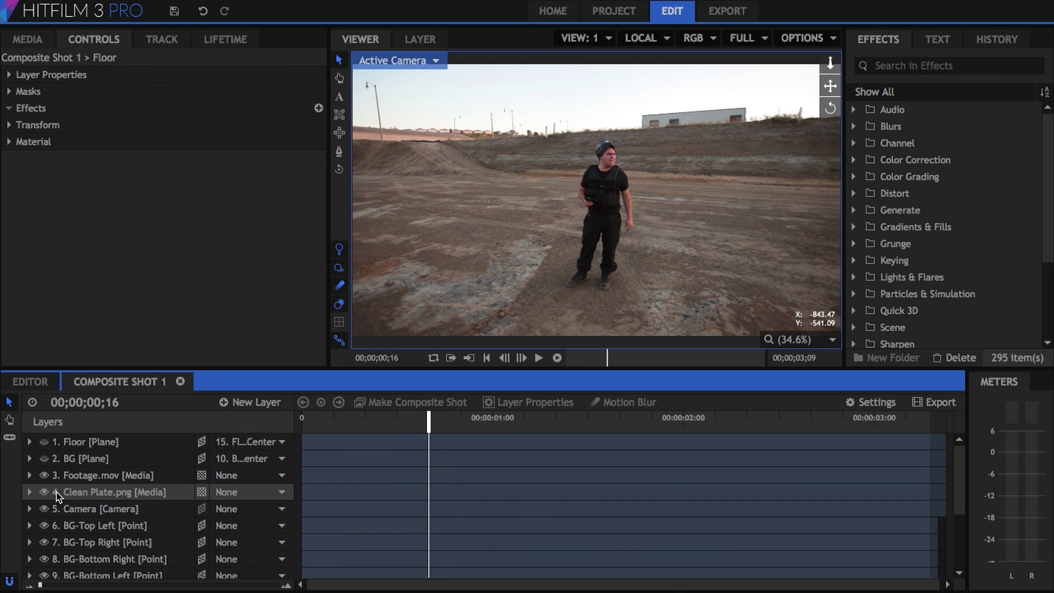
click(44, 475)
click(44, 475)
click(44, 475)
click(43, 475)
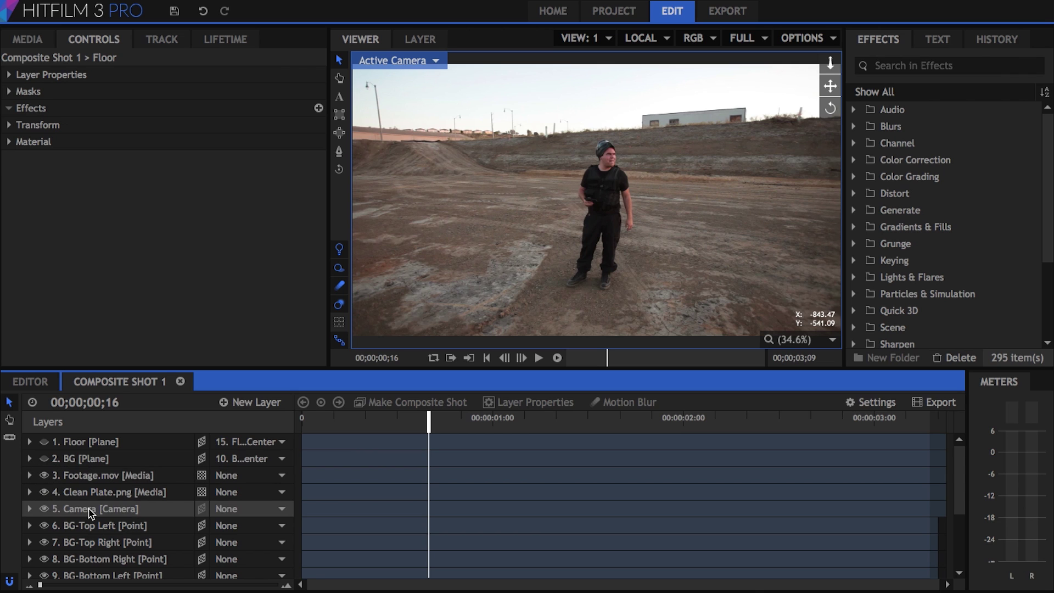
Step: Duplicate the tracked Camera layer and rename the copy Static
right_click(89, 509)
click(183, 404)
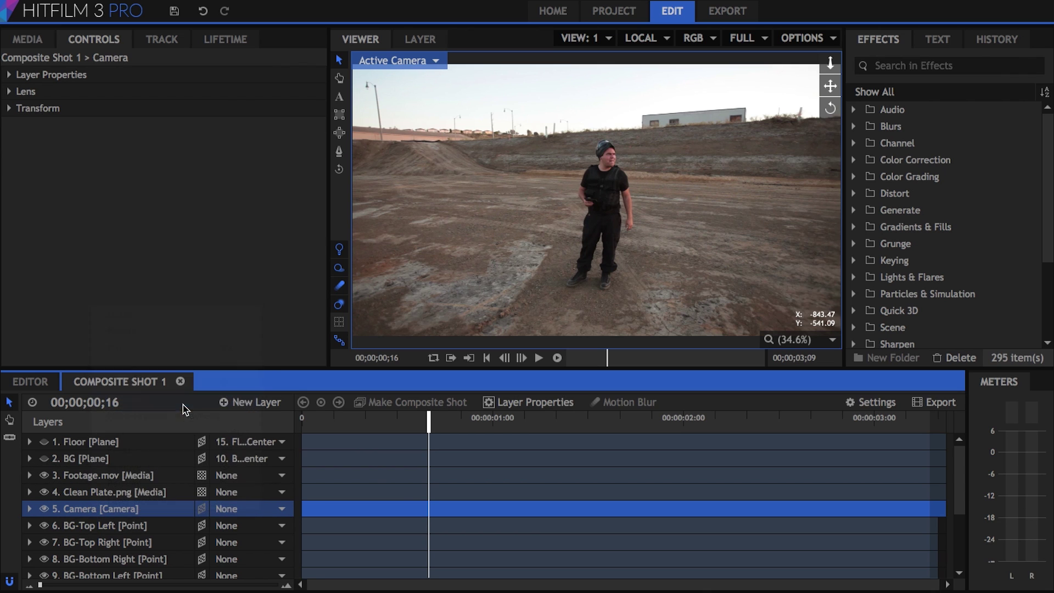
double_click(134, 526)
text(St)
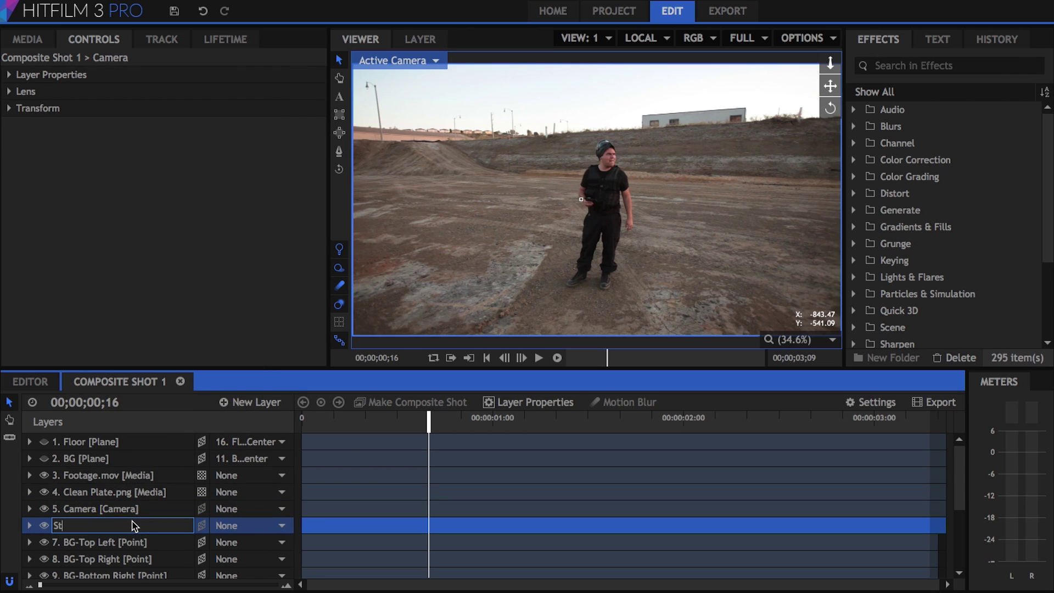
text(atic)
key(Return)
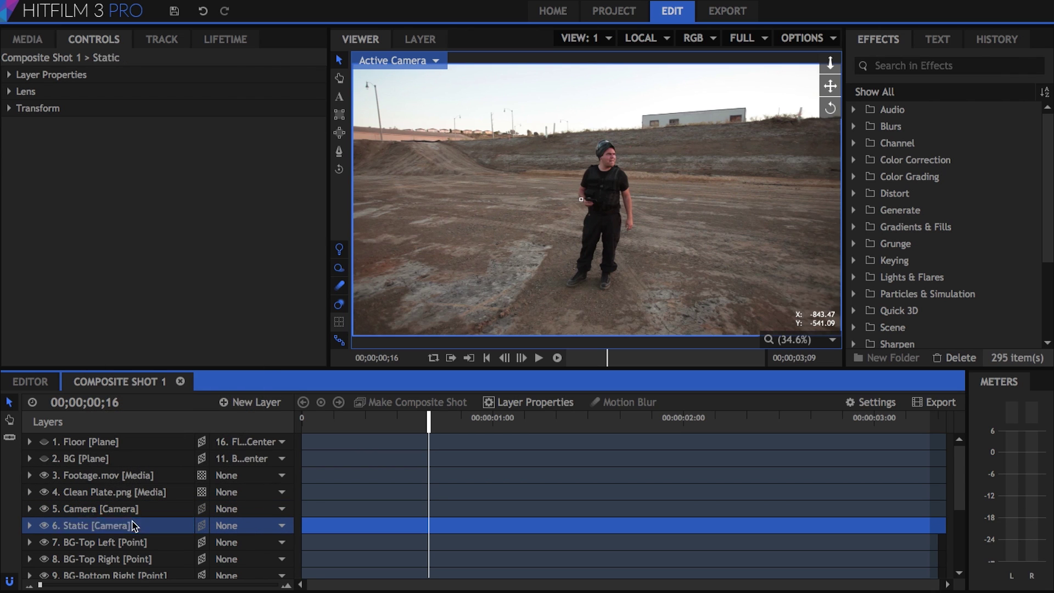
Step: Remove the keyframing from the Static camera's Position and X, Y and Z Rotation
click(10, 109)
click(34, 125)
click(34, 158)
click(34, 193)
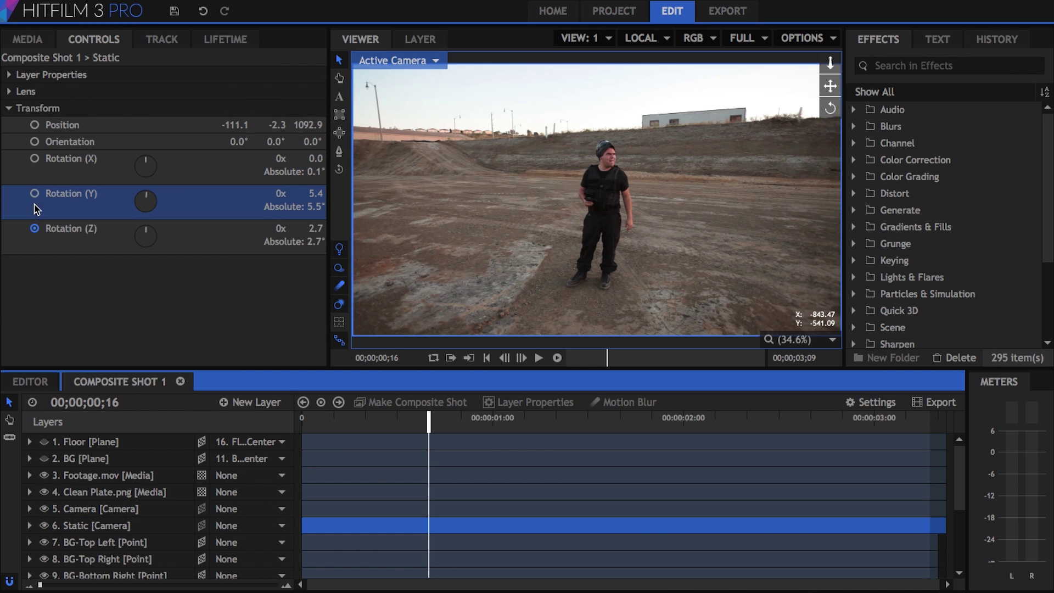
click(34, 228)
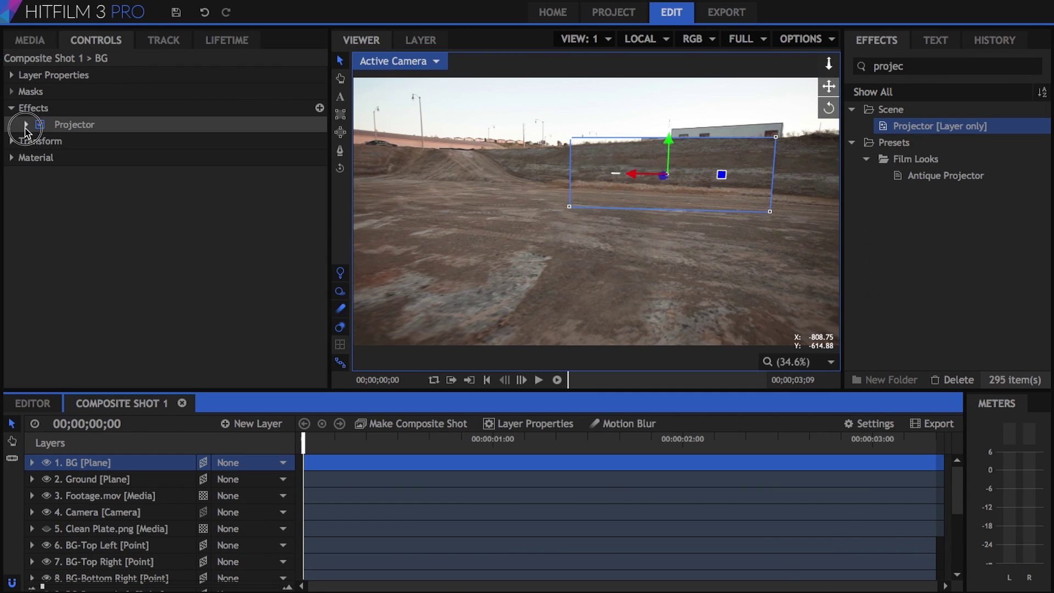
Step: Set the BG plane's Projector effect to project Clean Plate.png from the Static camera
click(26, 125)
click(175, 157)
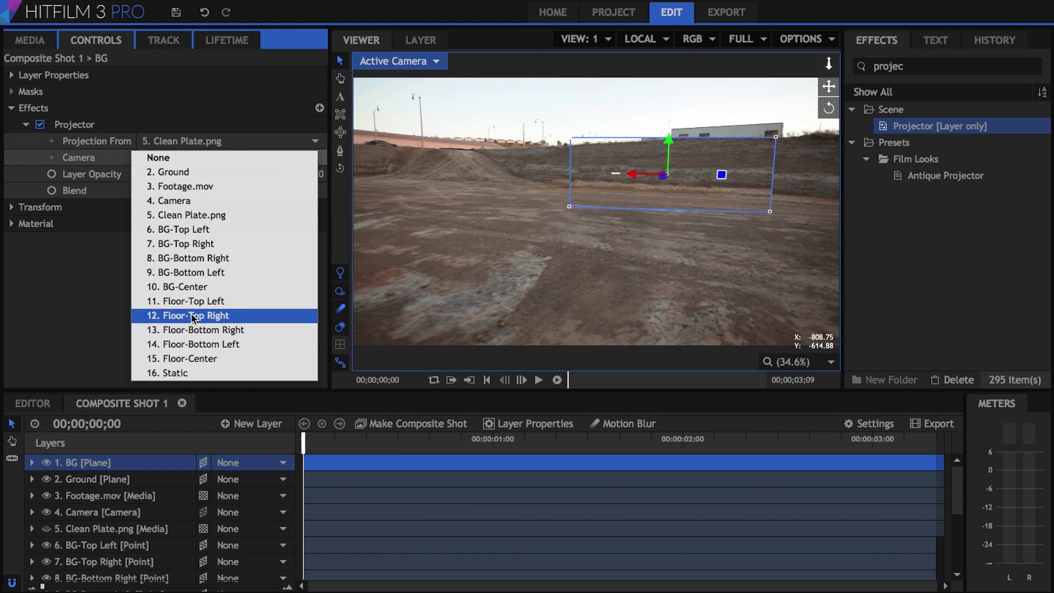
click(175, 373)
Step: Set the Ground plane's Projector effect to use the Static camera and play back the projection
click(127, 480)
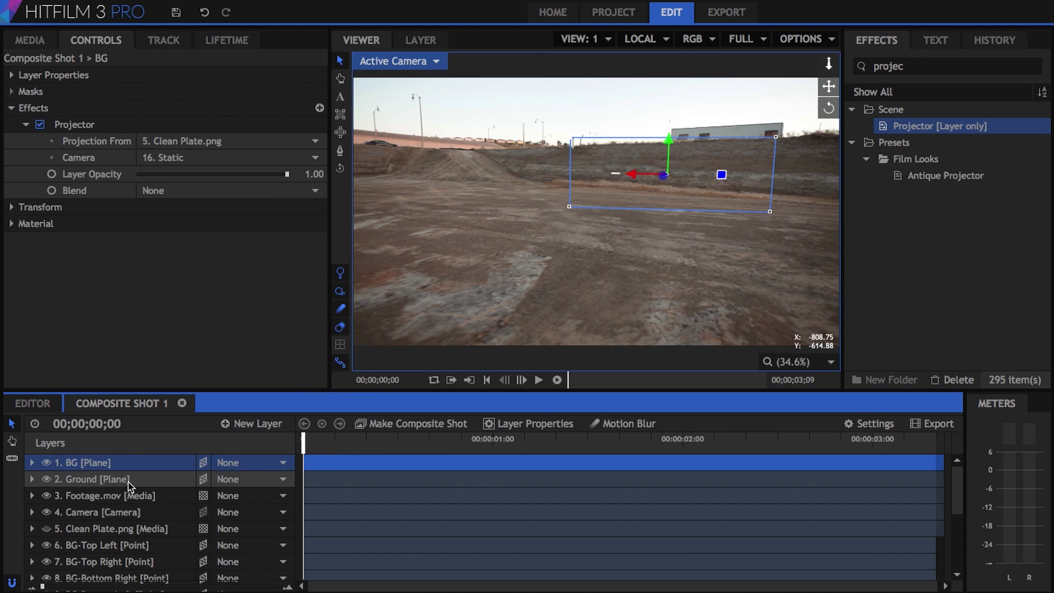
click(26, 125)
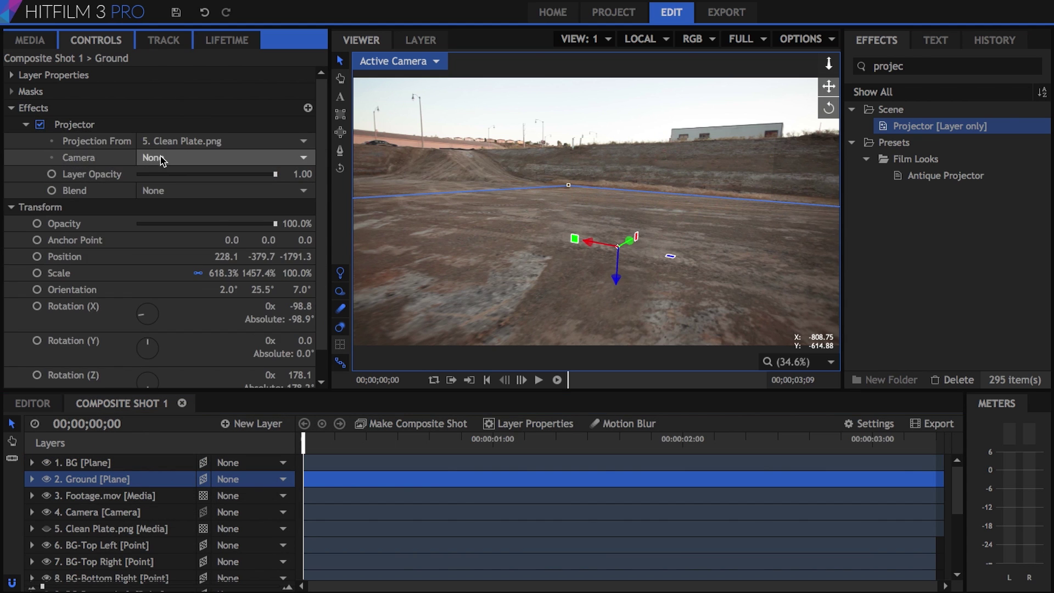
click(171, 157)
click(185, 375)
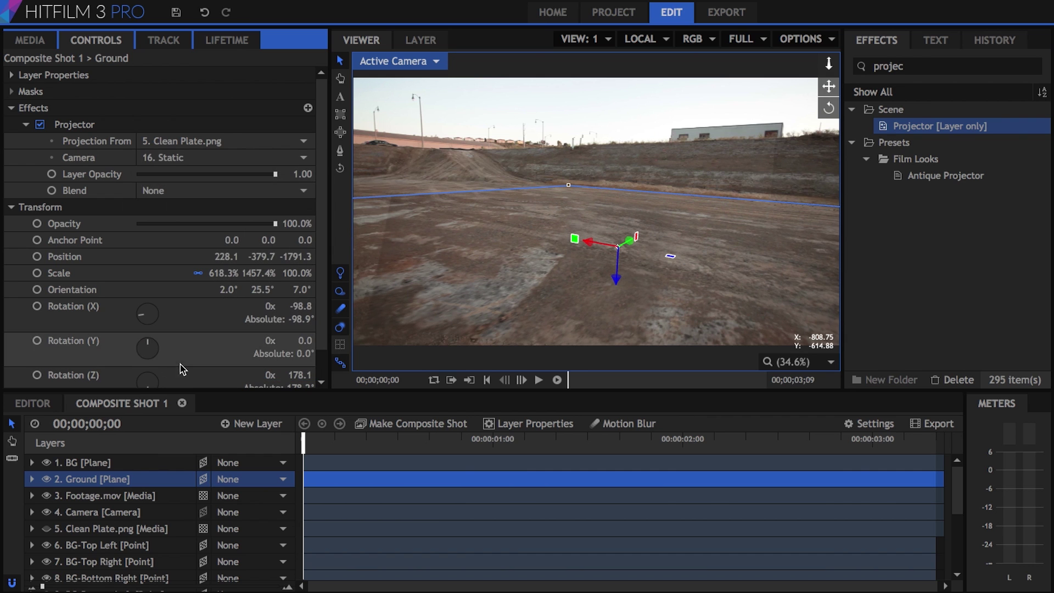
click(12, 207)
click(183, 351)
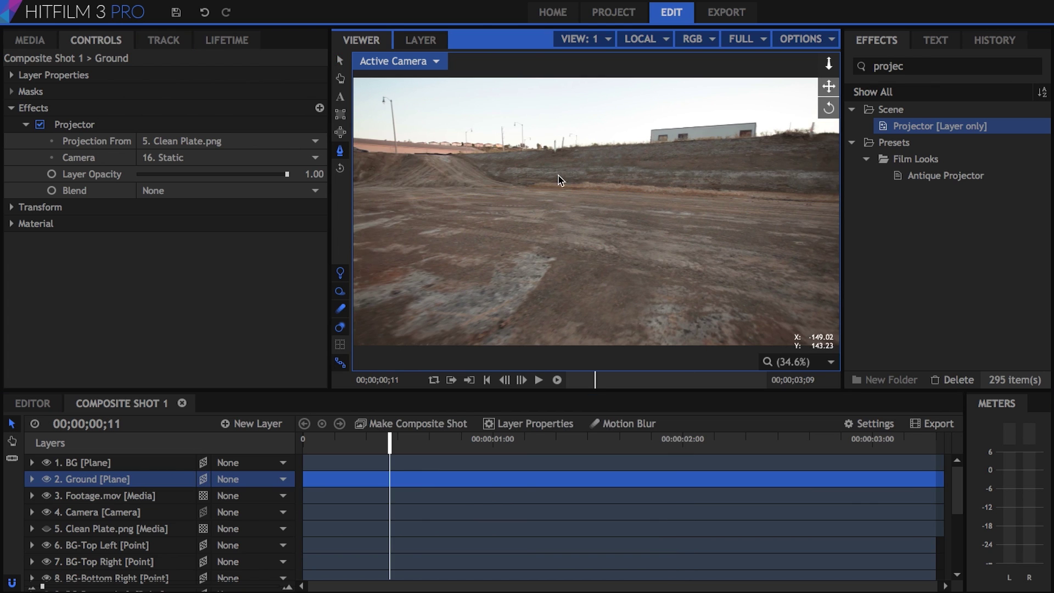
Step: Draw a closed freeform mask on the Ground plane around the area where the man stood
click(589, 192)
click(714, 204)
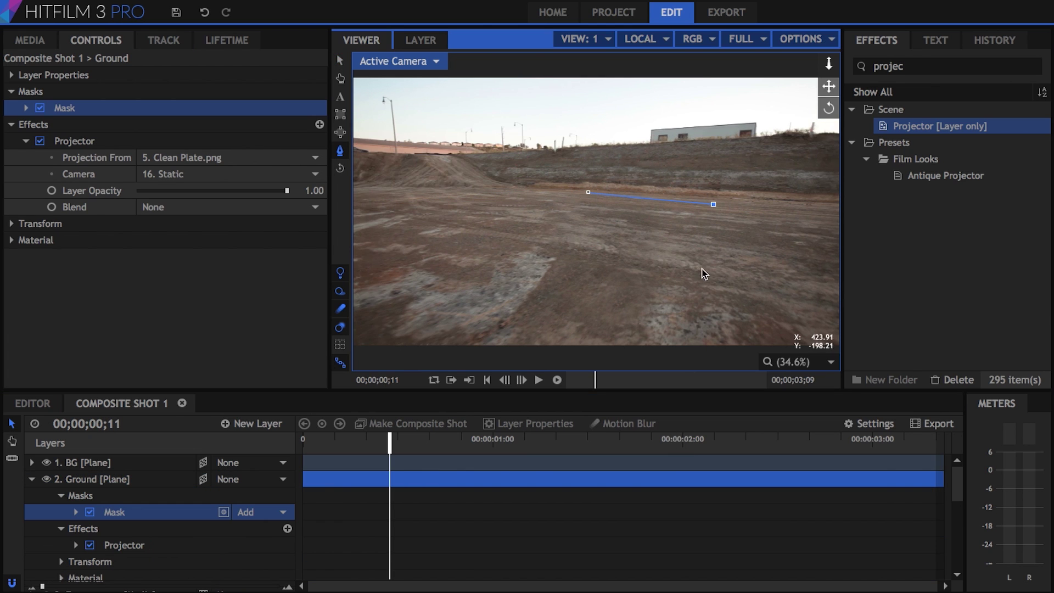
click(701, 304)
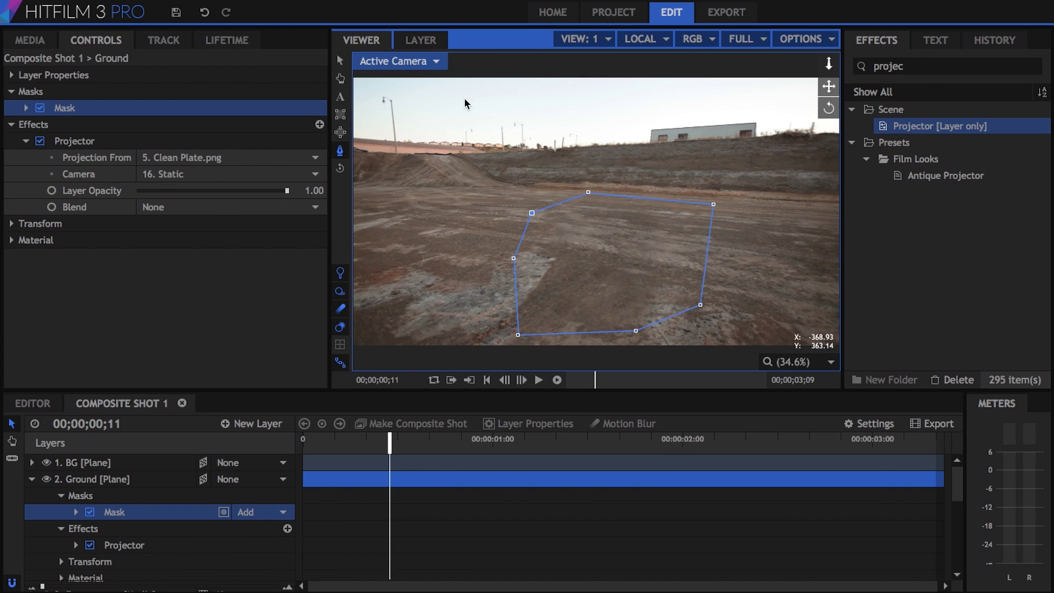
click(340, 60)
Step: Set the Ground mask's feather strength to 15 px and roundness to 19 px, and scrub through the shot to check it
click(25, 108)
click(40, 158)
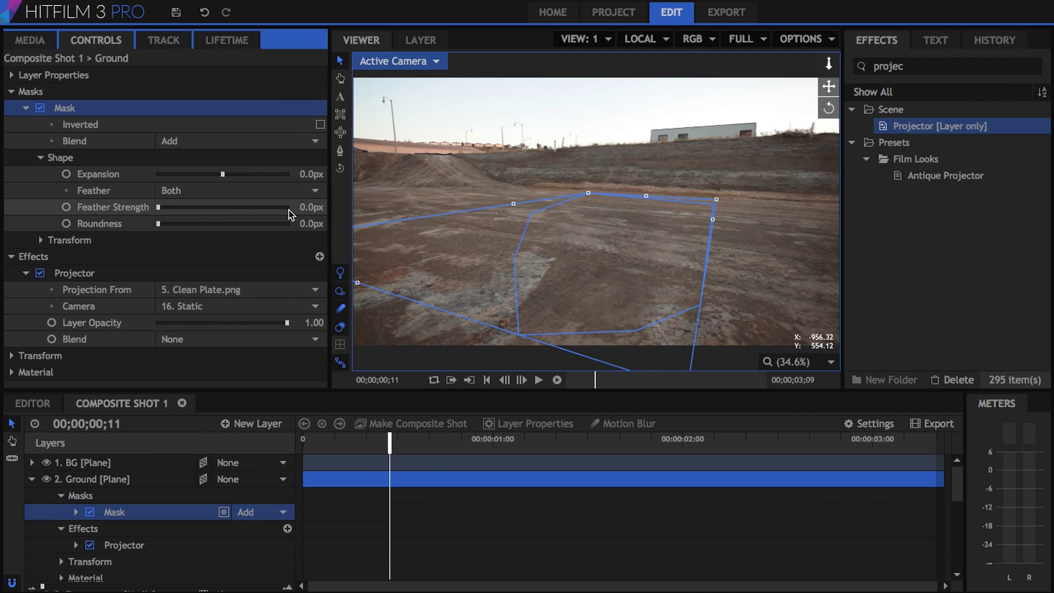
click(462, 532)
drag(390, 442, 933, 424)
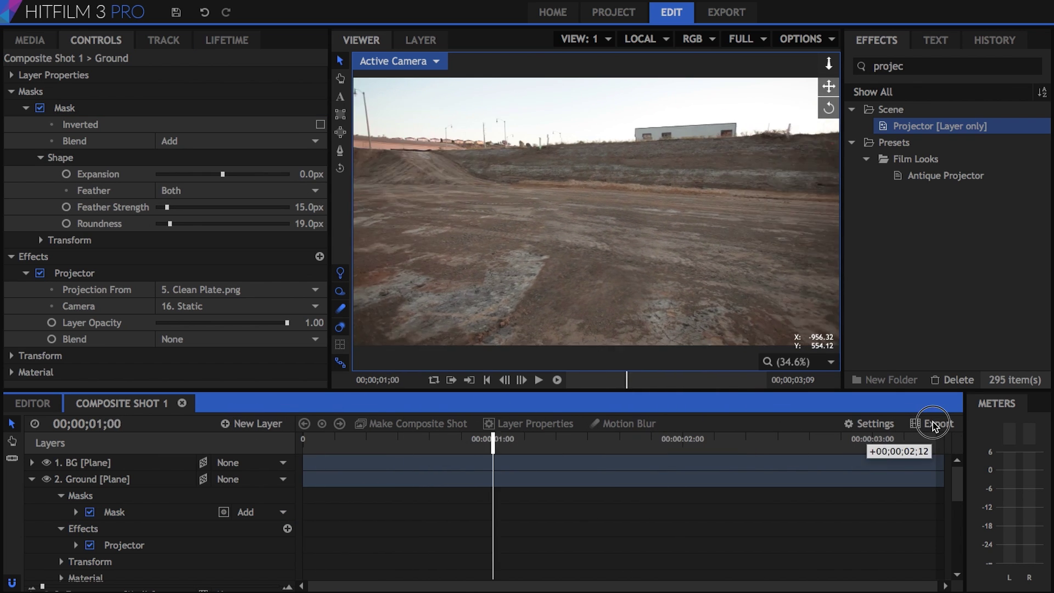
Step: Draw an elliptical mask on the BG plane over the embankment and set its feather strength to 14 px
click(129, 466)
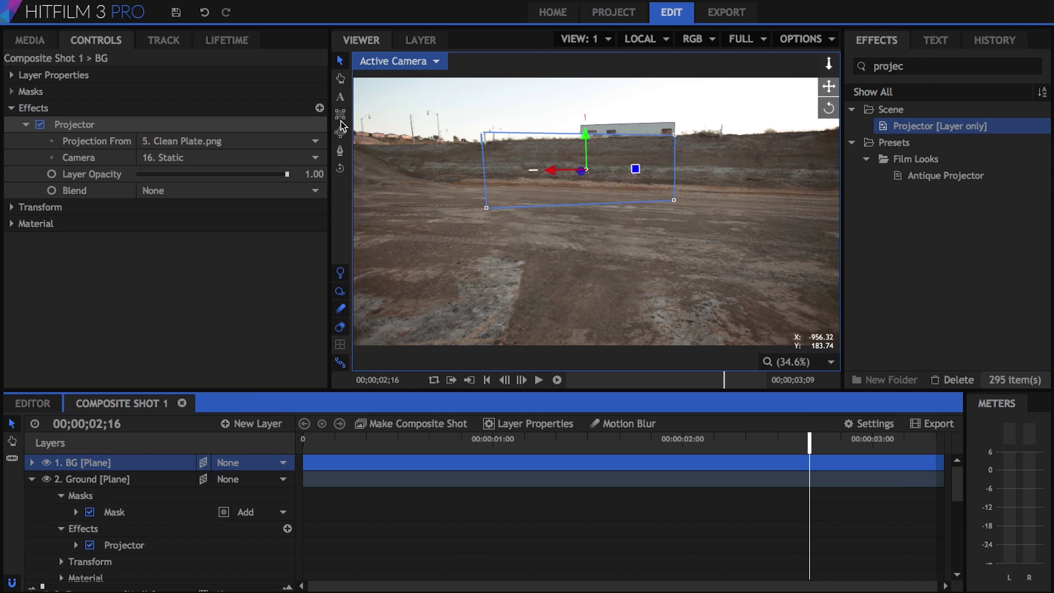
drag(515, 145, 665, 184)
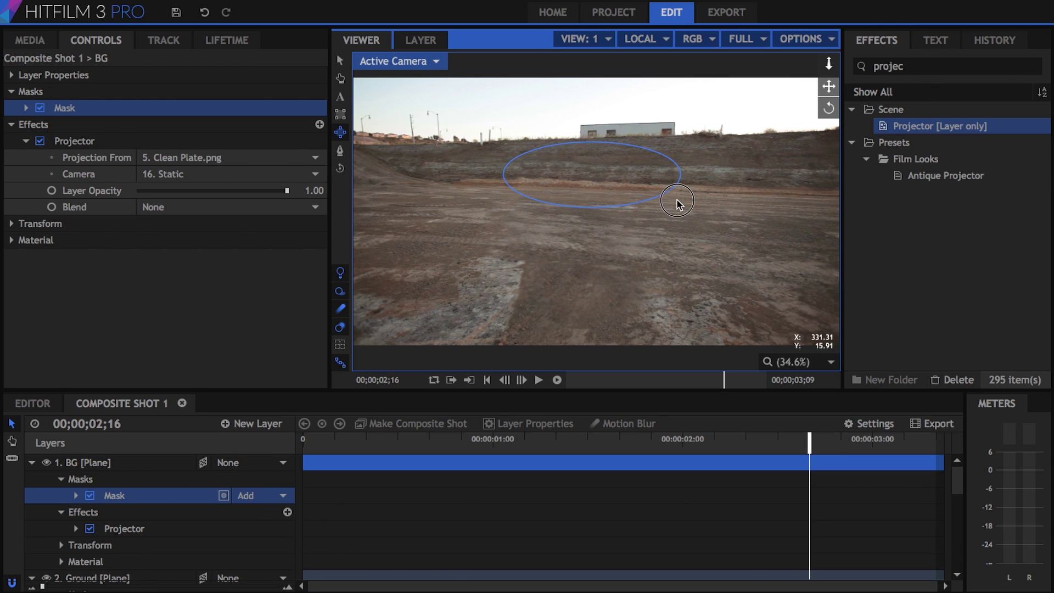
click(26, 108)
click(40, 157)
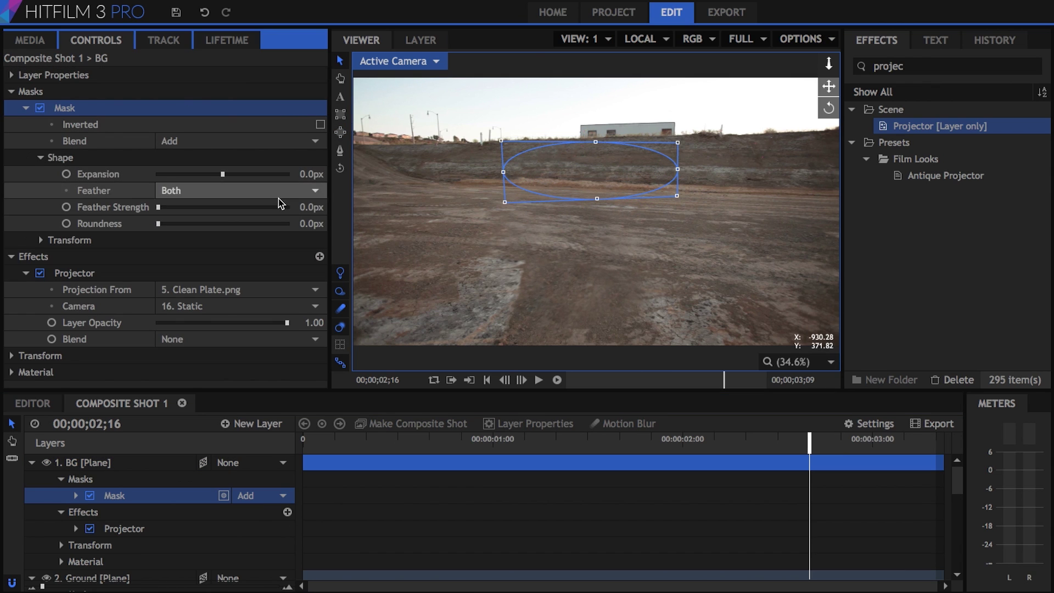
click(424, 452)
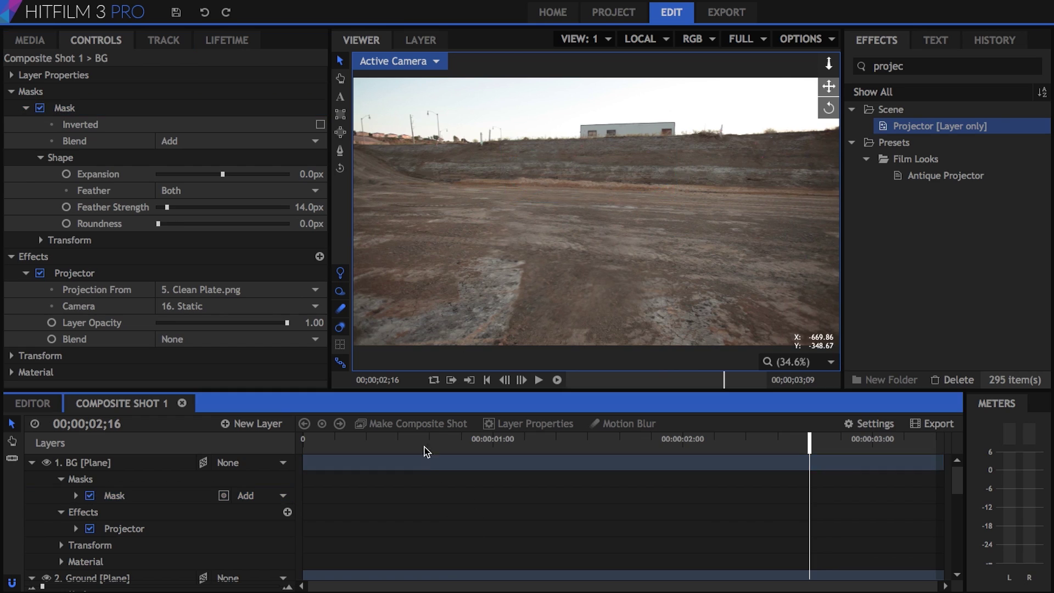